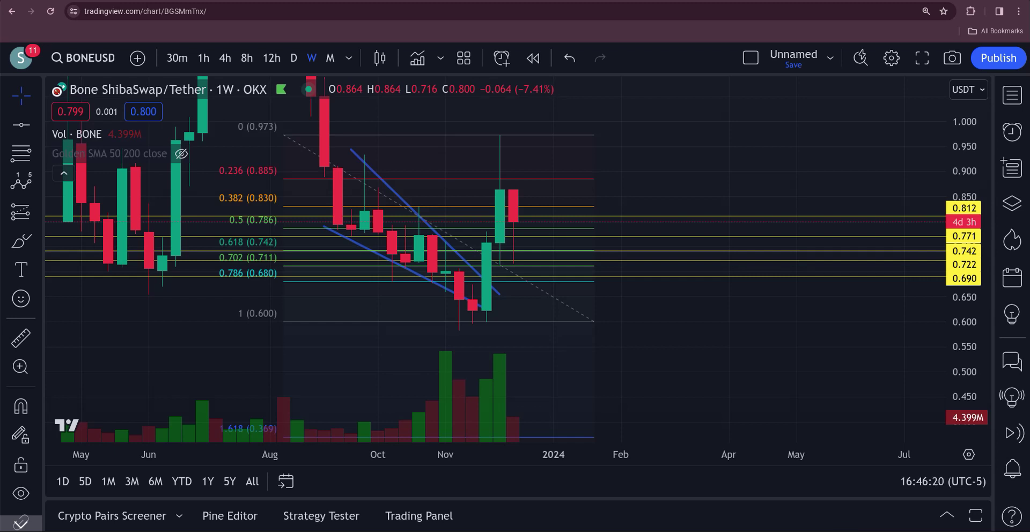
# Step: Examine the recent weekly BONE/USDT candles against the Fibonacci retracement, falling wedge lines and horizontal price levels
pyautogui.scroll(3, 711, 333)
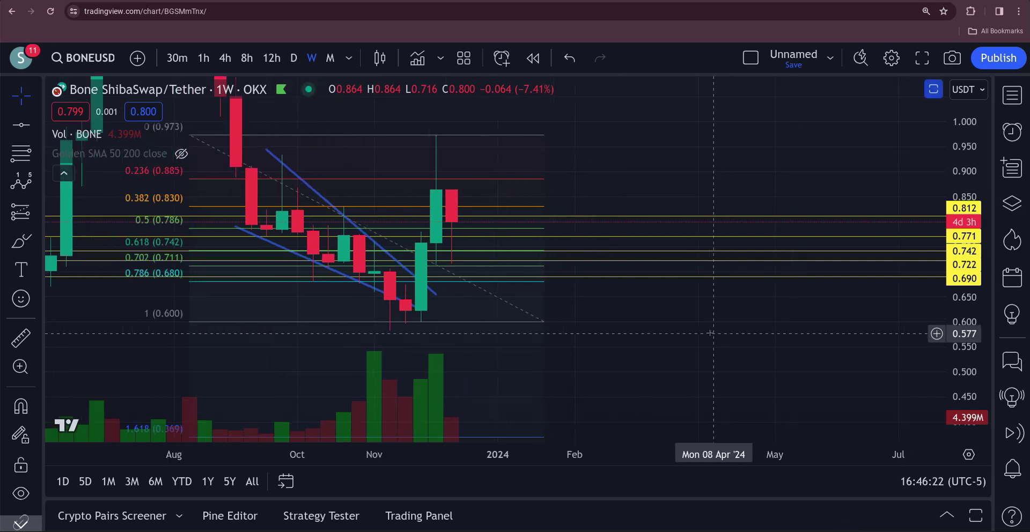
pyautogui.moveTo(765, 346); pyautogui.dragTo(858, 355)
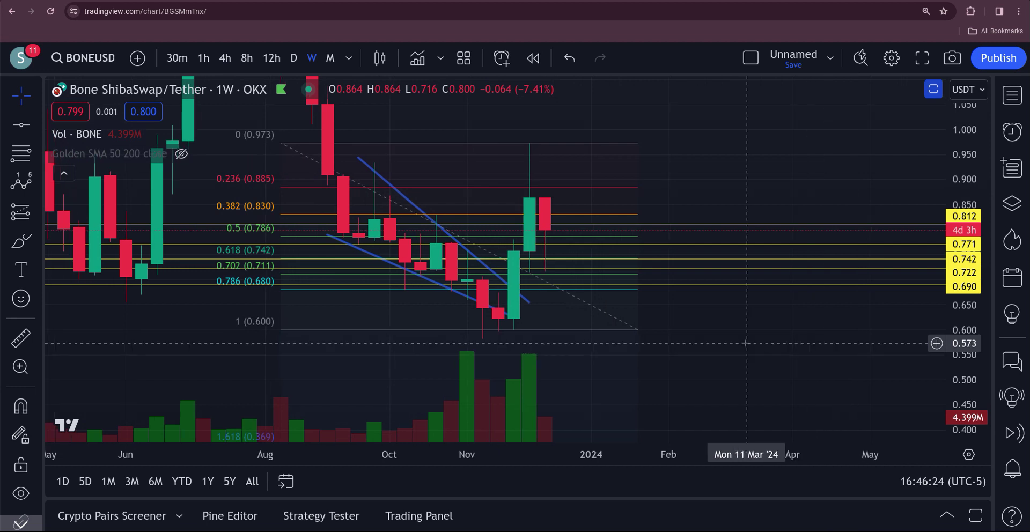
pyautogui.scroll(2, 746, 343)
pyautogui.moveTo(748, 338); pyautogui.dragTo(817, 327)
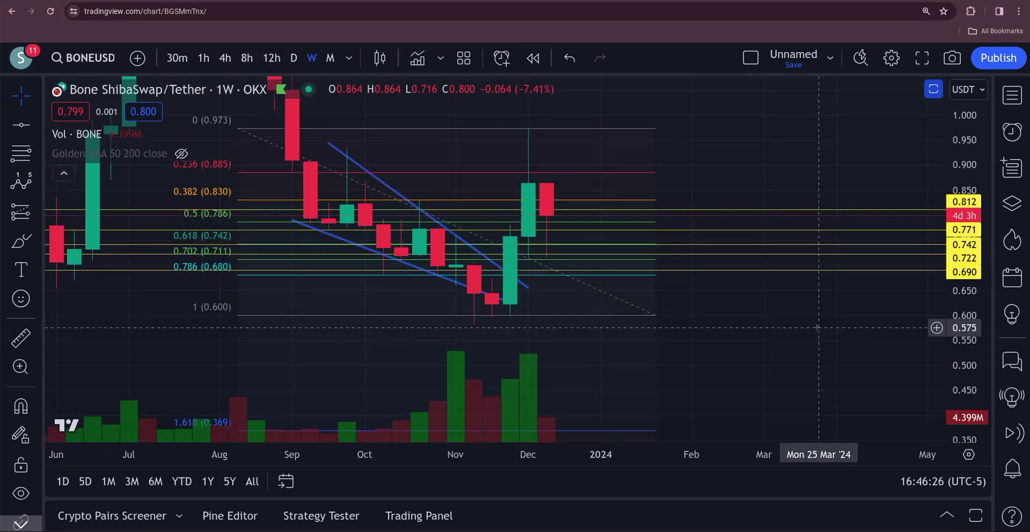
pyautogui.scroll(1, 817, 326)
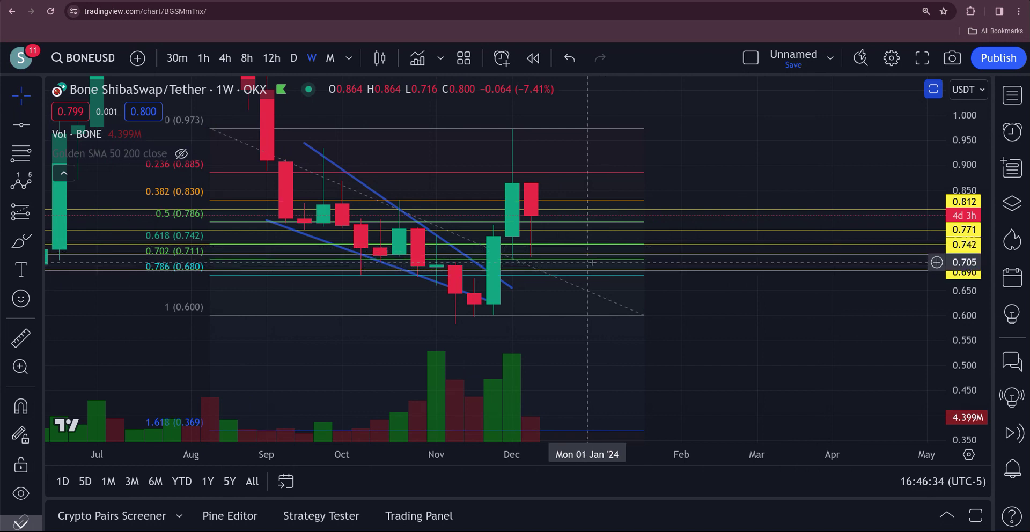
pyautogui.moveTo(593, 261)
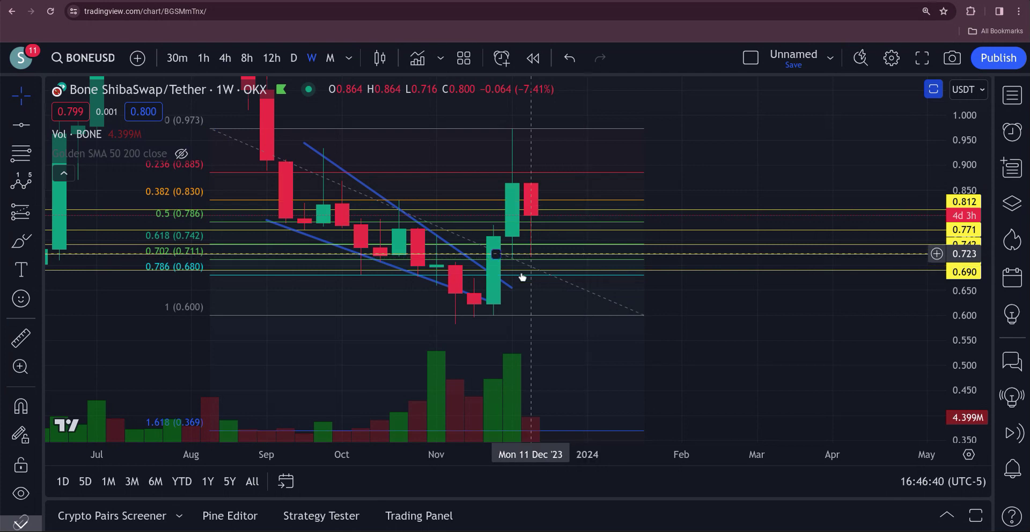
# Step: Switch the chart to the daily interval and inspect the wedge breakout and the December price action
pyautogui.click(293, 57)
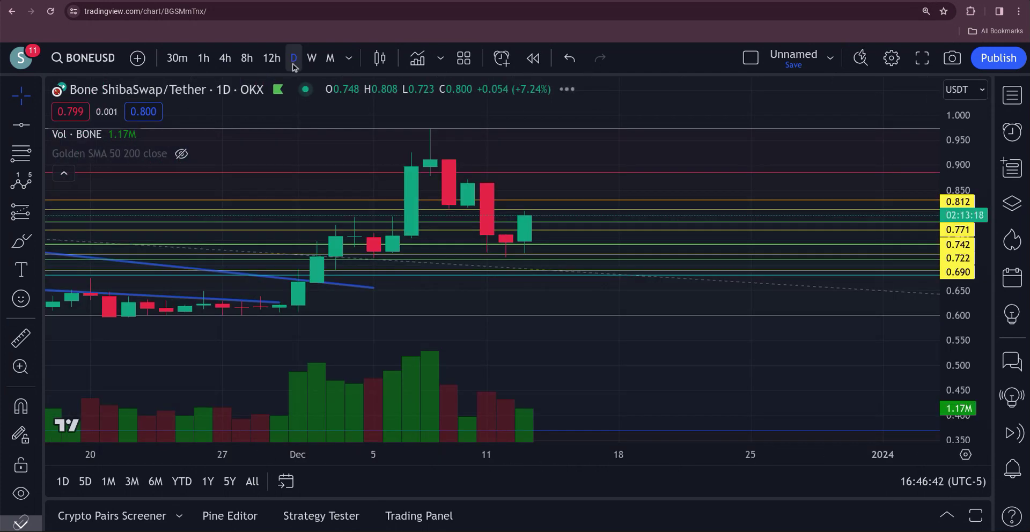
pyautogui.scroll(-6, 600, 294)
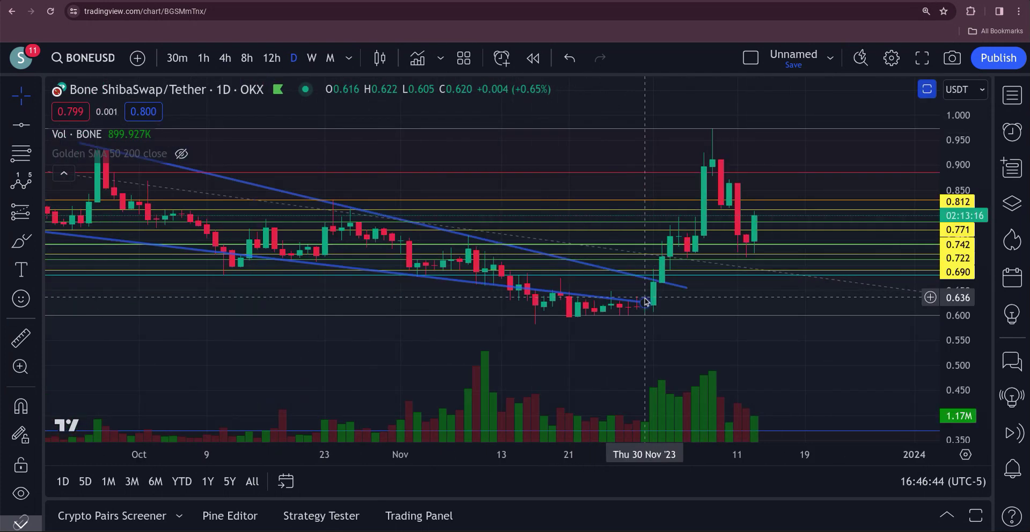
pyautogui.moveTo(587, 337); pyautogui.dragTo(515, 347)
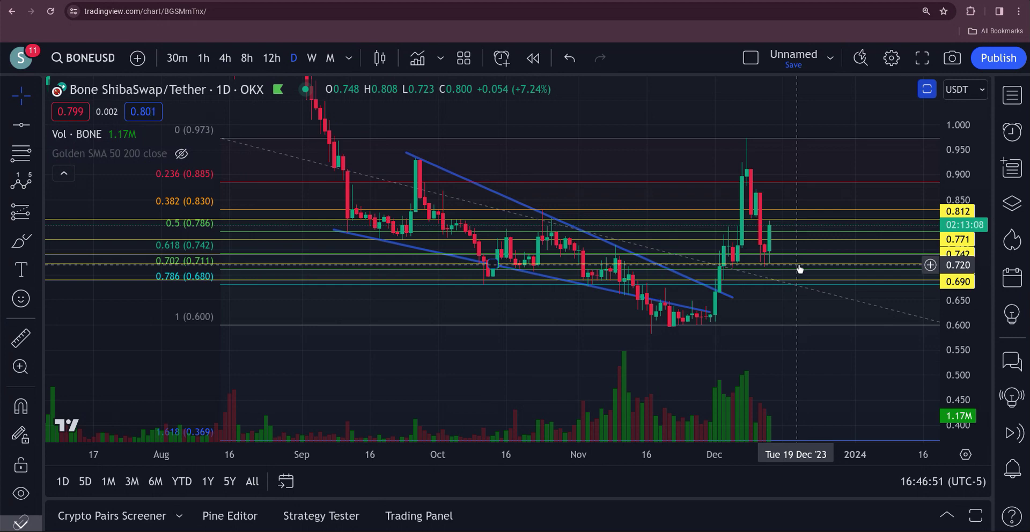
pyautogui.moveTo(800, 302); pyautogui.dragTo(645, 332)
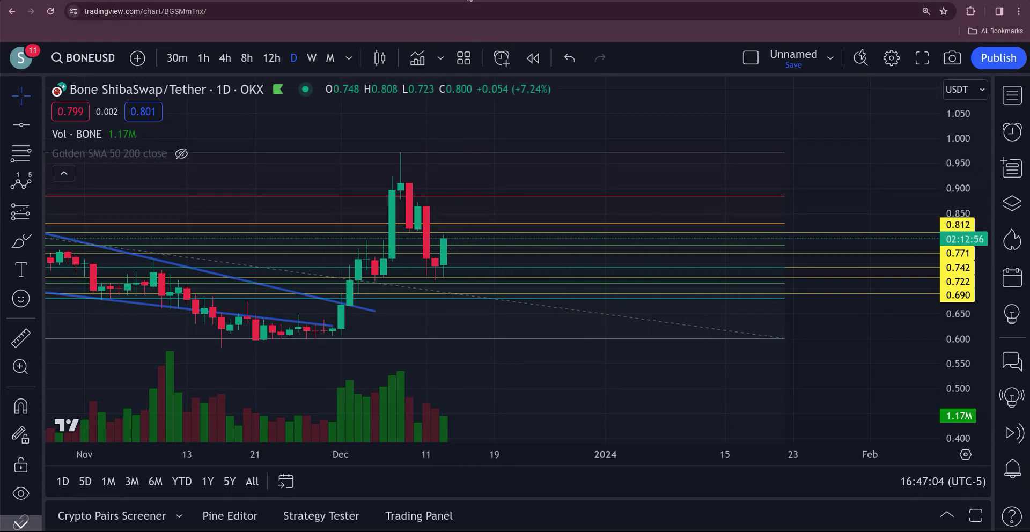
# Step: Switch to the Google results for bone shibaswap and look through the Twitter and price-site listings
pyautogui.click(469, 1)
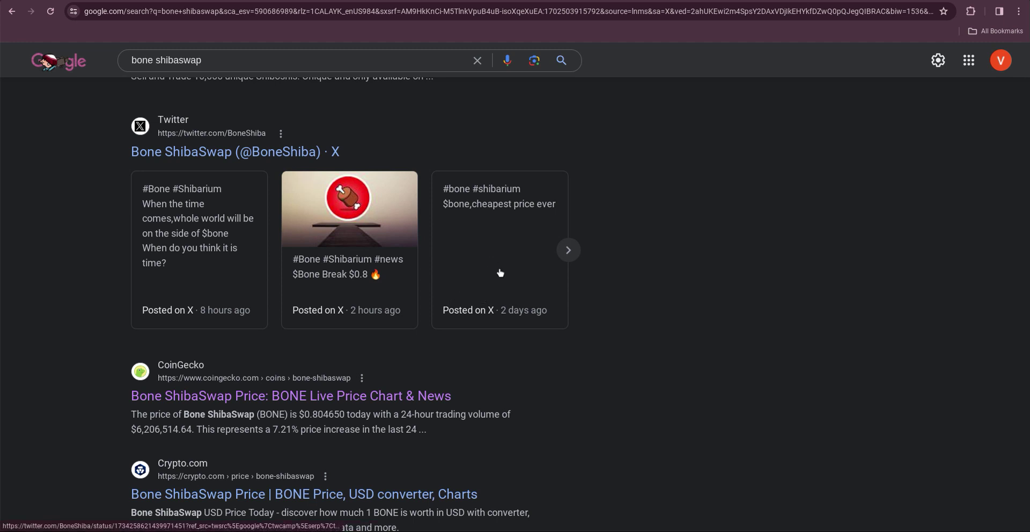
pyautogui.scroll(-1, 499, 273)
pyautogui.scroll(-1, 500, 273)
pyautogui.scroll(2, 500, 273)
pyautogui.scroll(-1, 501, 273)
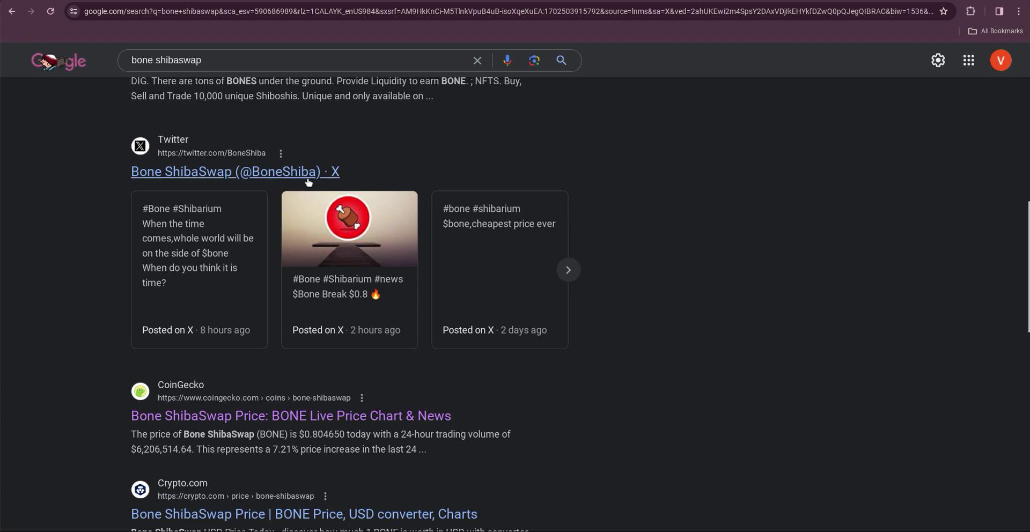
# Step: Switch to CoinGecko, search for bone and open the Bone ShibaSwap (BONE) coin page
pyautogui.click(463, 1)
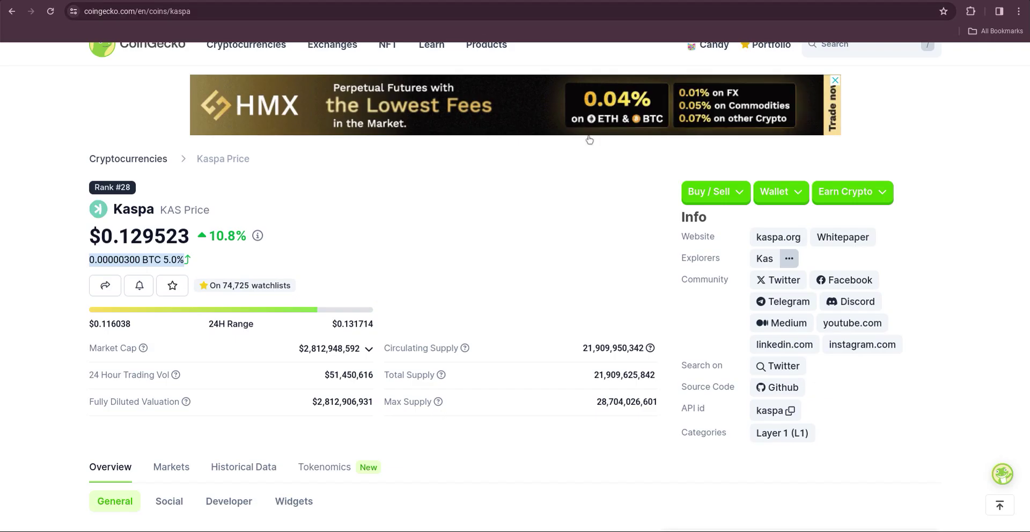
pyautogui.scroll(1, 639, 168)
pyautogui.click(859, 110)
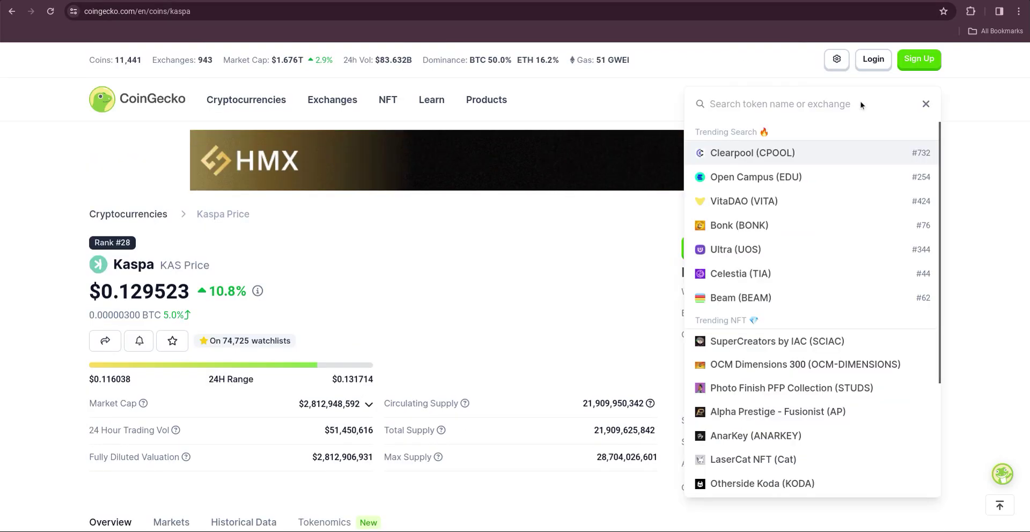
pyautogui.write('bone')
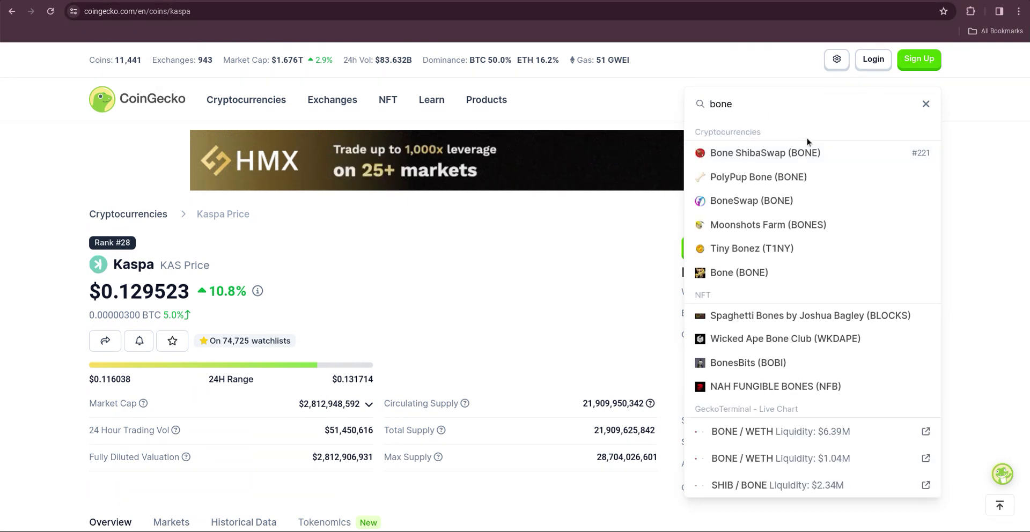
pyautogui.click(788, 153)
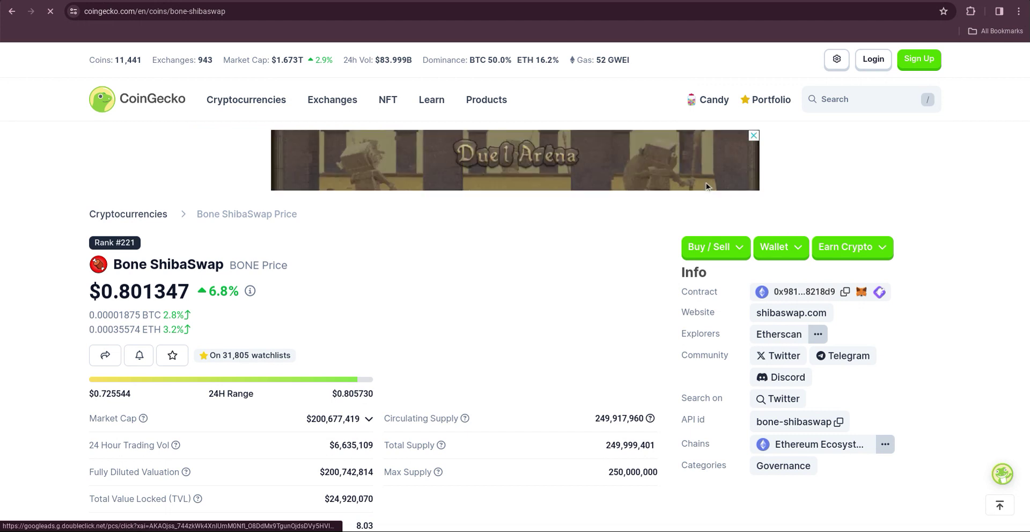
# Step: Review Bone ShibaSwap's price, market cap, trading volume, supply figures and project info on its CoinGecko page
pyautogui.scroll(-2, 820, 209)
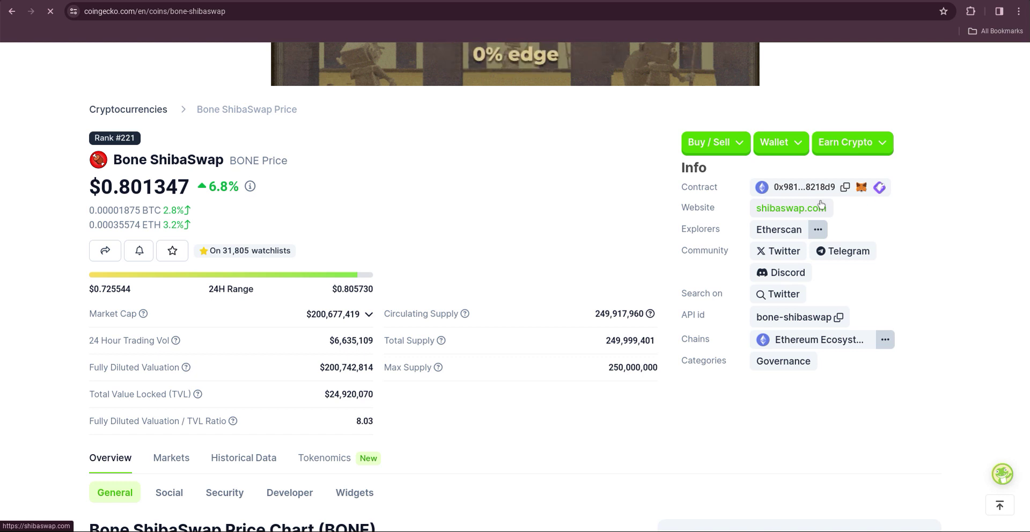
pyautogui.scroll(-1, 544, 183)
pyautogui.scroll(-1, 543, 184)
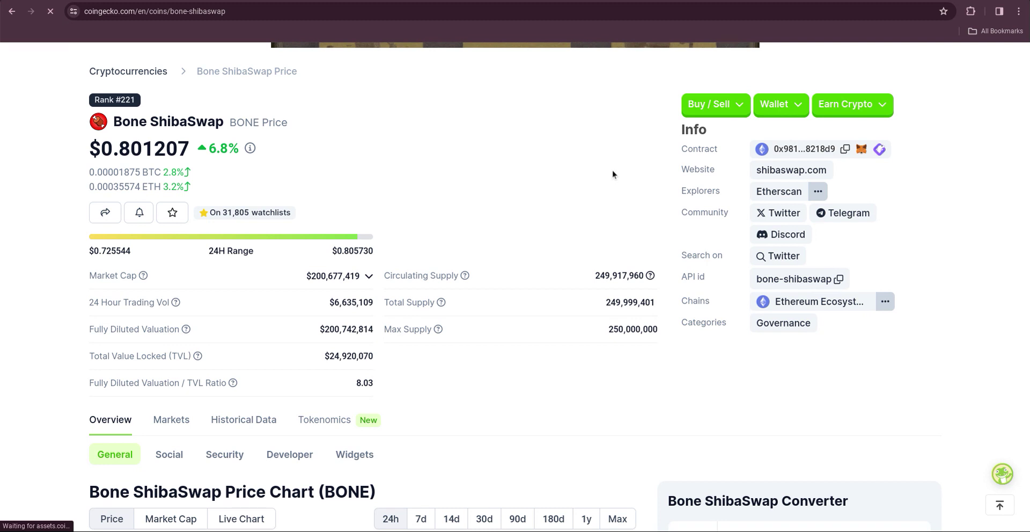
pyautogui.scroll(-1, 612, 169)
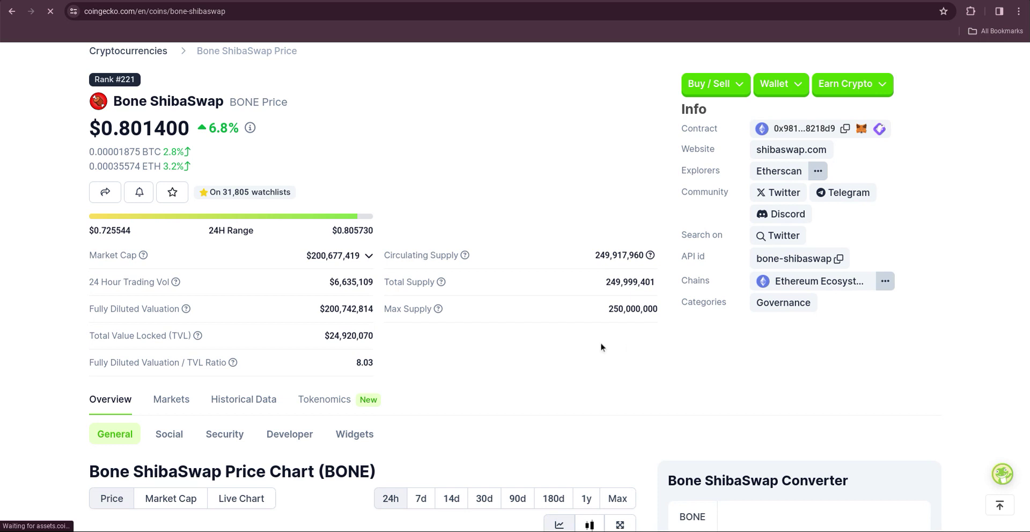
pyautogui.scroll(-2, 601, 345)
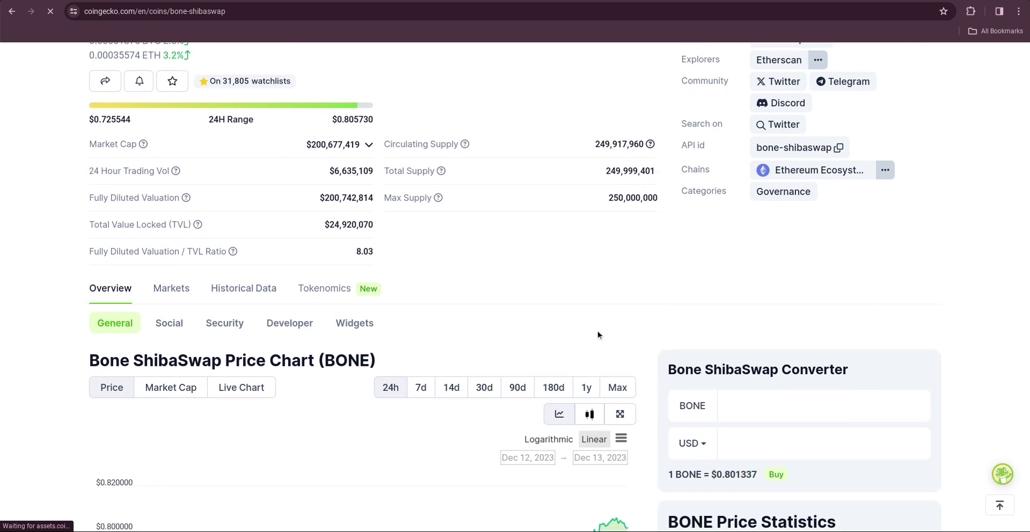
pyautogui.scroll(1, 598, 335)
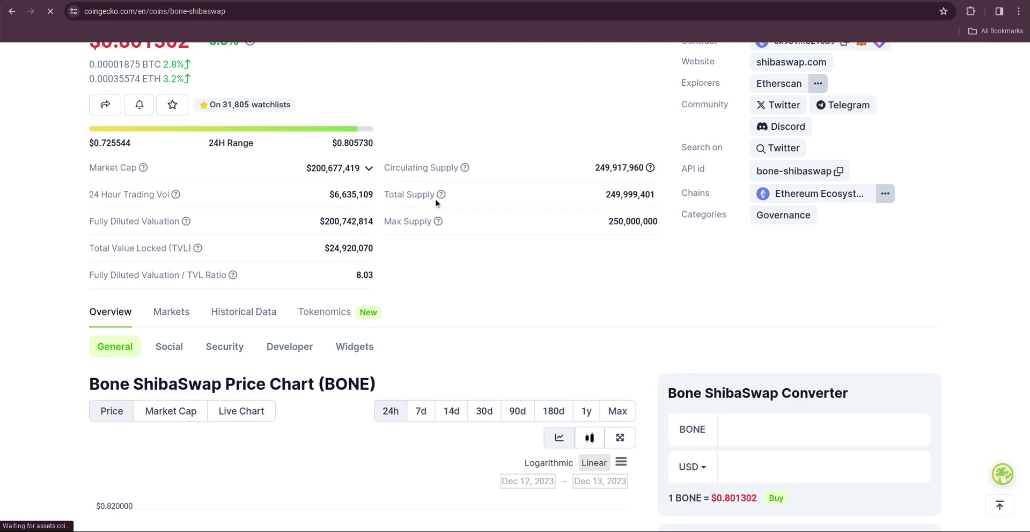
pyautogui.moveTo(442, 195)
pyautogui.scroll(4, 227, 221)
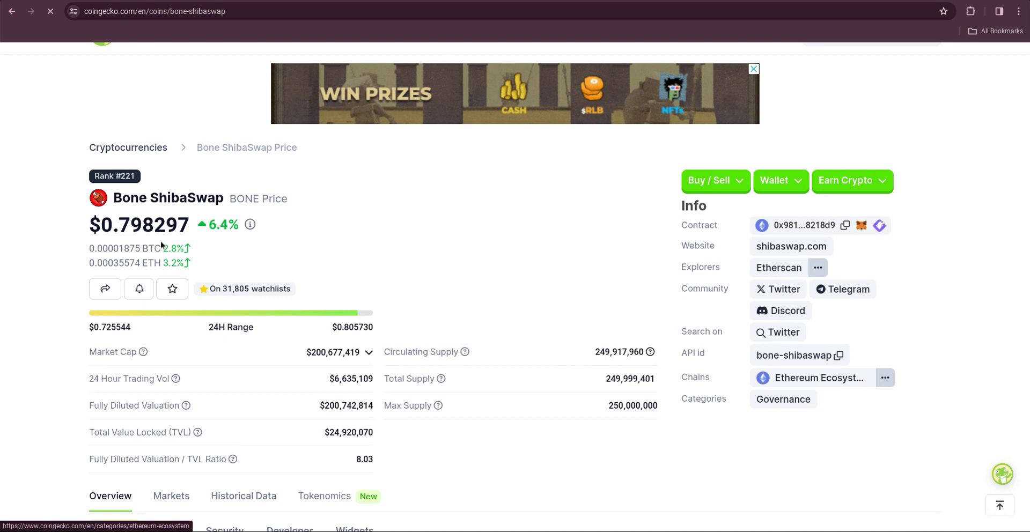
pyautogui.scroll(2, 310, 250)
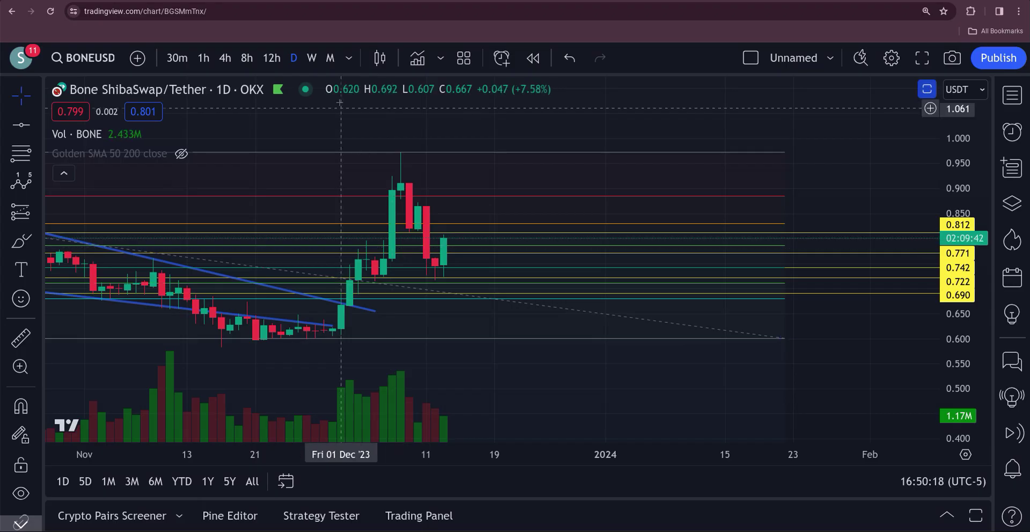
# Step: Return to the TradingView BONE chart, switch it to the monthly interval and compress the price scale
pyautogui.click(332, 55)
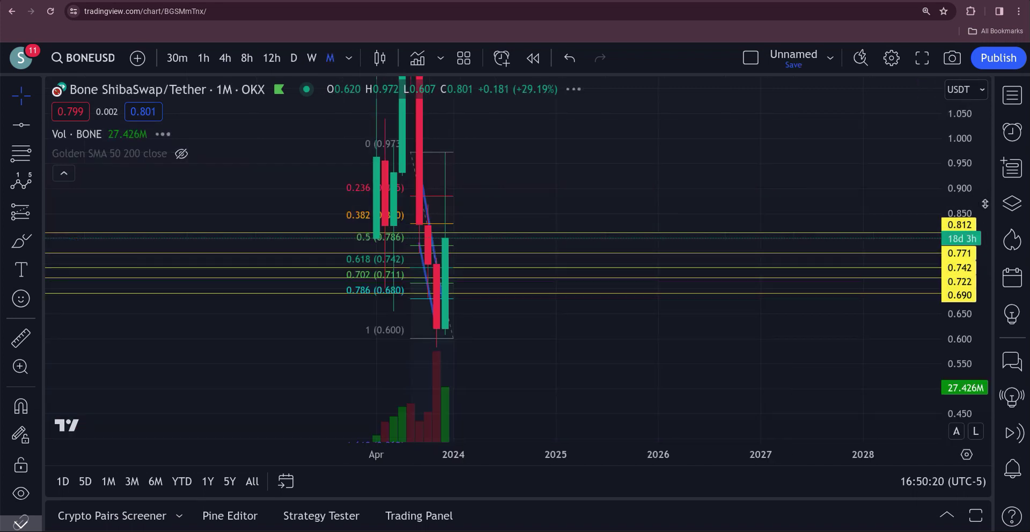
pyautogui.moveTo(970, 193); pyautogui.dragTo(967, 427)
pyautogui.moveTo(973, 253); pyautogui.dragTo(969, 429)
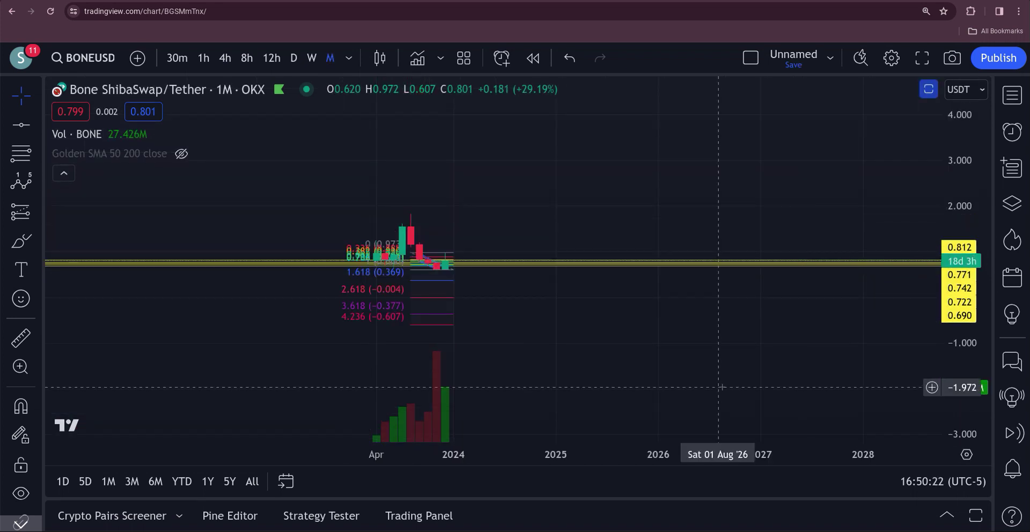
# Step: Delete the existing Fibonacci retracement spanning August 2023 to January 2024 from the monthly chart
pyautogui.scroll(2, 714, 385)
pyautogui.moveTo(659, 378); pyautogui.dragTo(770, 352)
pyautogui.moveTo(953, 332); pyautogui.dragTo(859, 285)
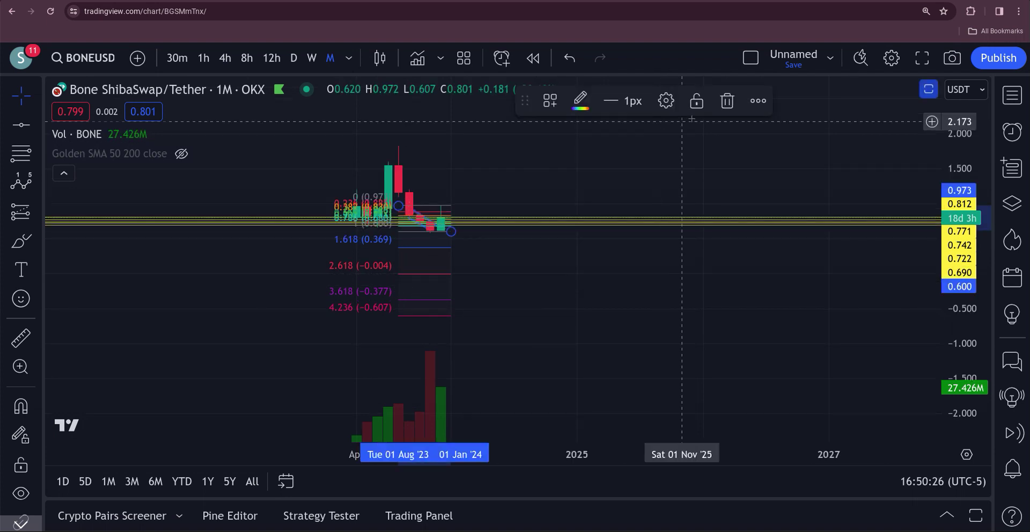
pyautogui.click(727, 101)
pyautogui.scroll(1, 558, 316)
pyautogui.moveTo(601, 342); pyautogui.dragTo(643, 349)
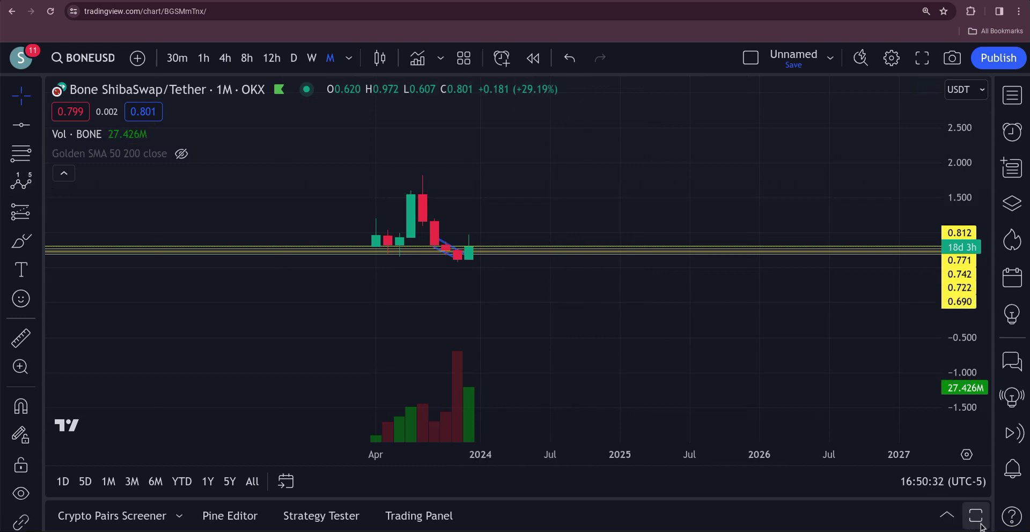
pyautogui.hotkey('alt', 'shift', 's')
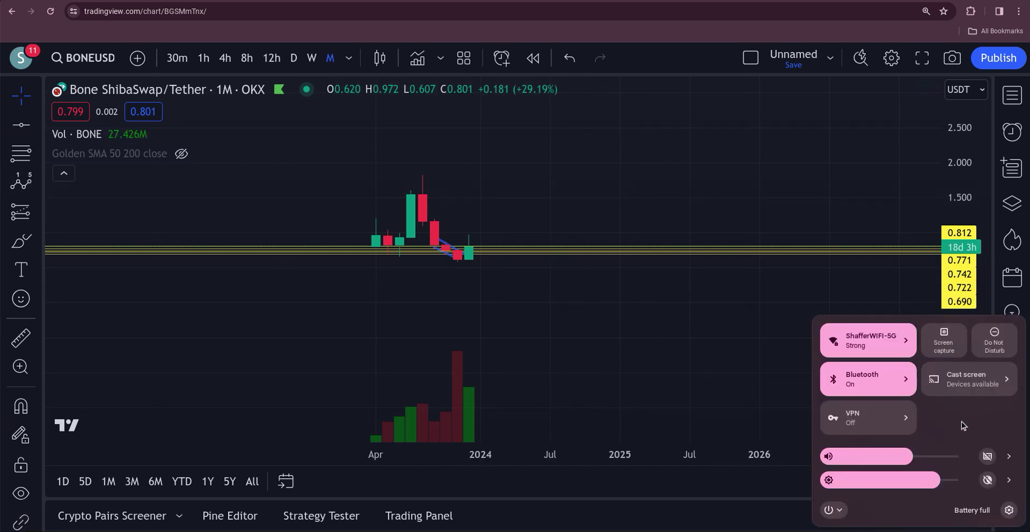
pyautogui.click(914, 264)
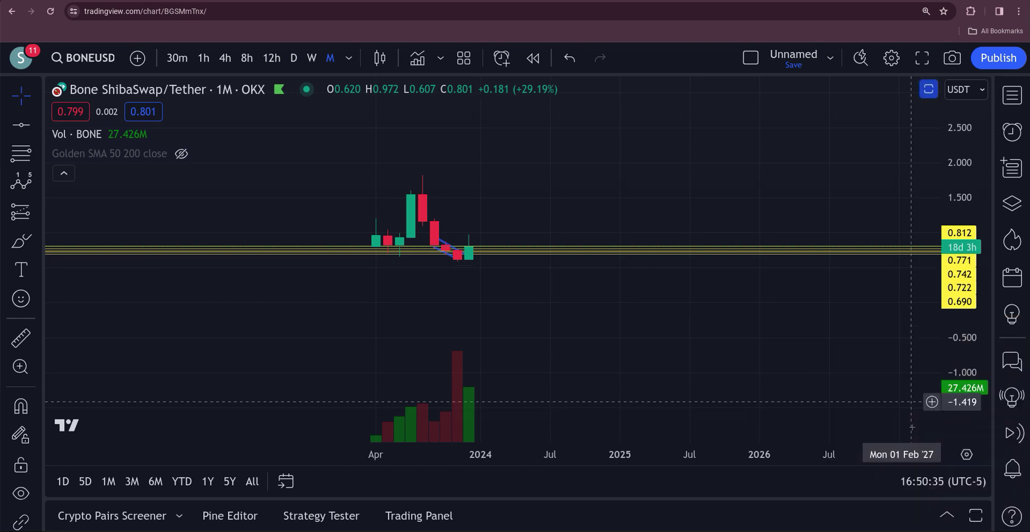
pyautogui.click(966, 453)
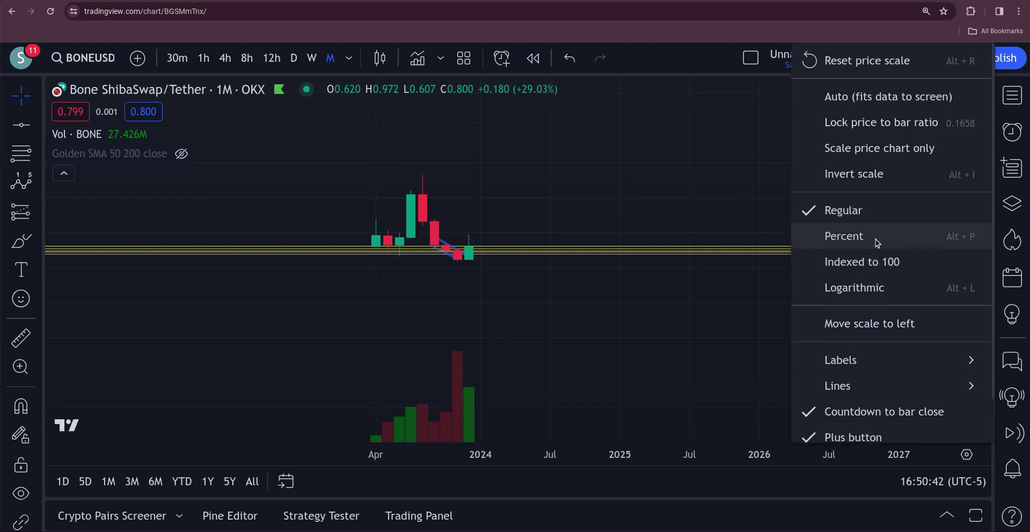
pyautogui.scroll(-1, 876, 239)
pyautogui.click(609, 360)
# Step: Draw a Fibonacci retracement from about 1.828 at June 2023 down to about 0.584 at June 2024
pyautogui.moveTo(605, 359); pyautogui.dragTo(626, 388)
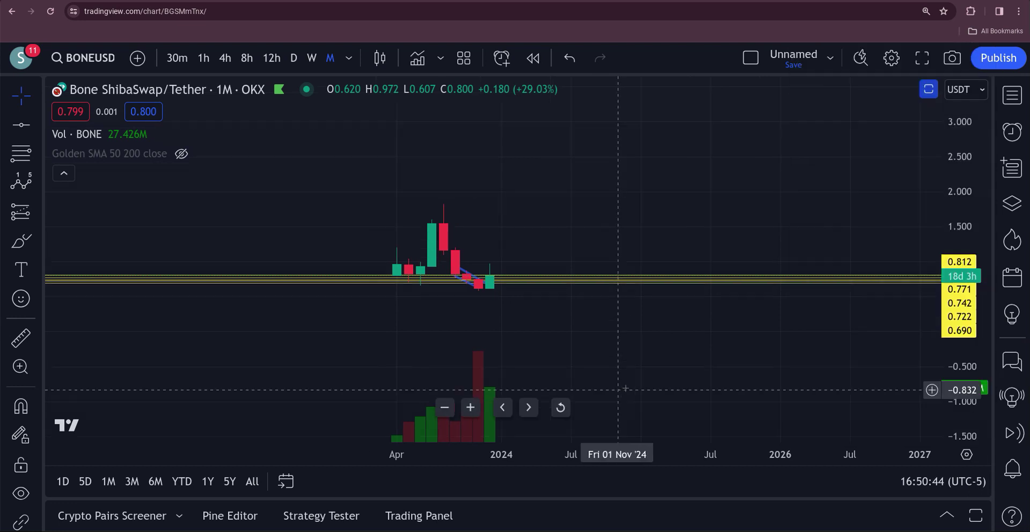
pyautogui.click(21, 154)
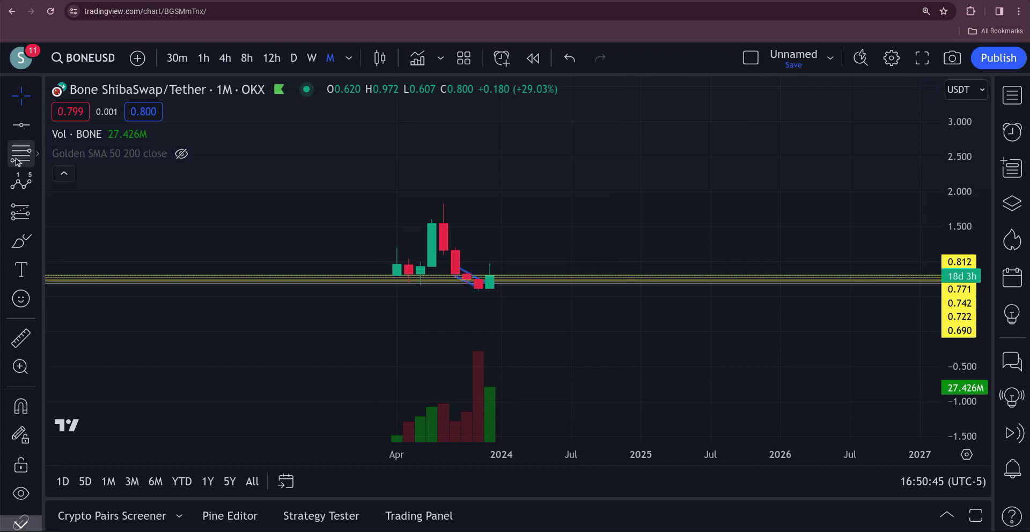
pyautogui.click(421, 204)
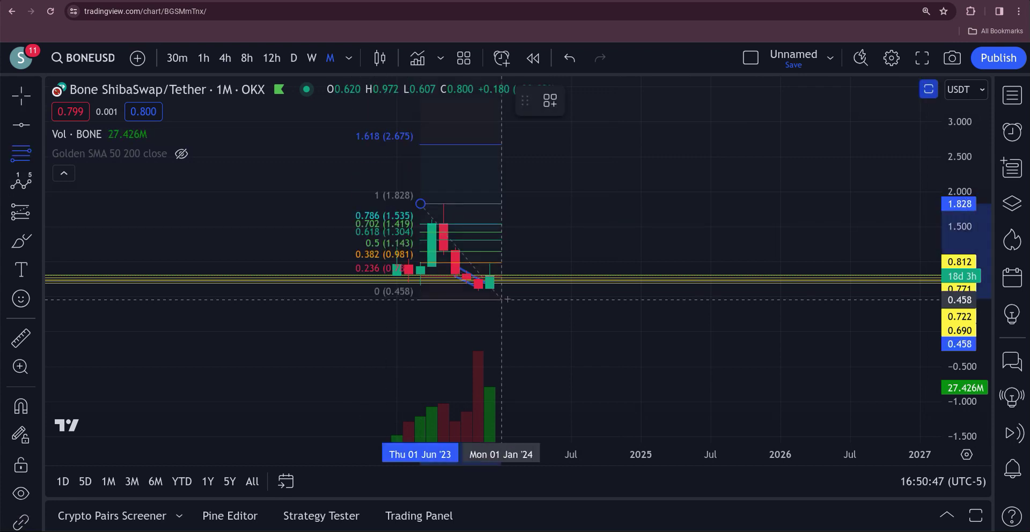
pyautogui.click(561, 291)
# Step: Examine the new retracement's upper extension levels from 1.618 to 4.236 as potential price targets
pyautogui.moveTo(632, 196); pyautogui.dragTo(621, 408)
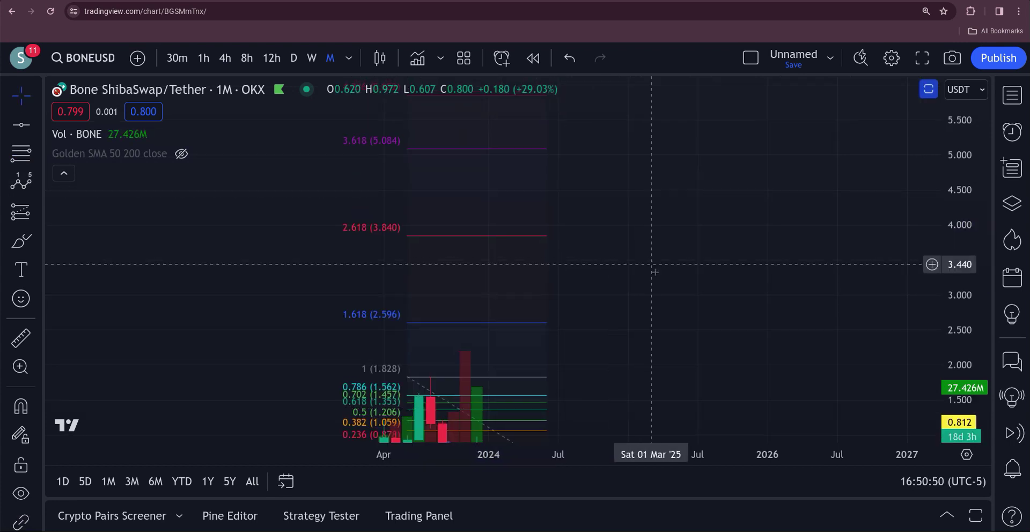
pyautogui.moveTo(655, 273); pyautogui.dragTo(691, 398)
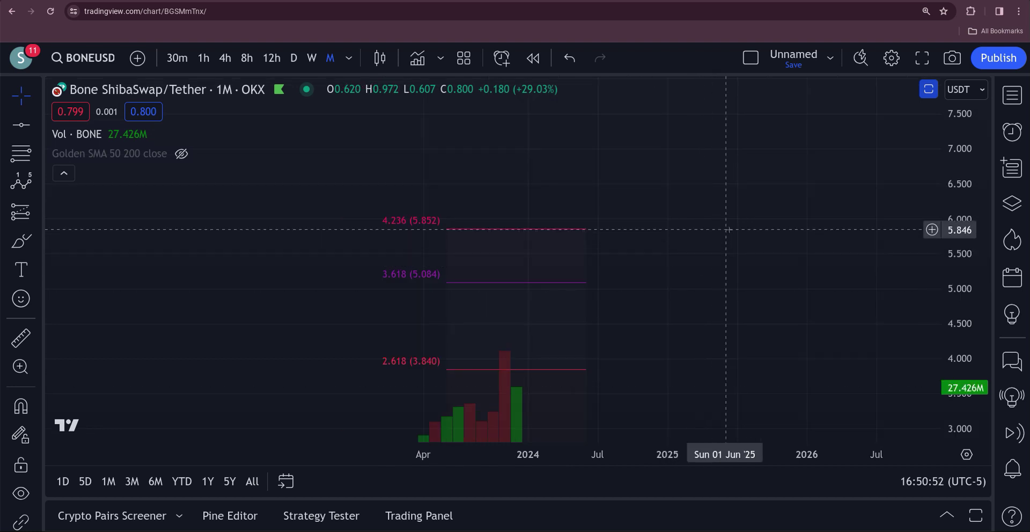
pyautogui.moveTo(727, 295); pyautogui.dragTo(652, 205)
pyautogui.hscroll(2, 655, 278)
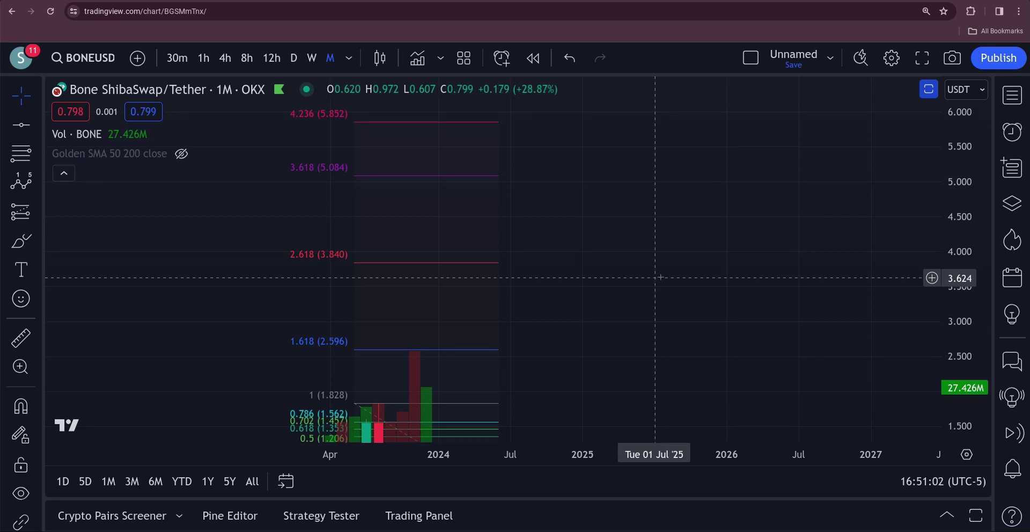
# Step: Delete the Fibonacci retracement spanning June 2023 to June 2024 from the monthly BONE chart
pyautogui.moveTo(656, 278); pyautogui.dragTo(704, 202)
pyautogui.click(511, 365)
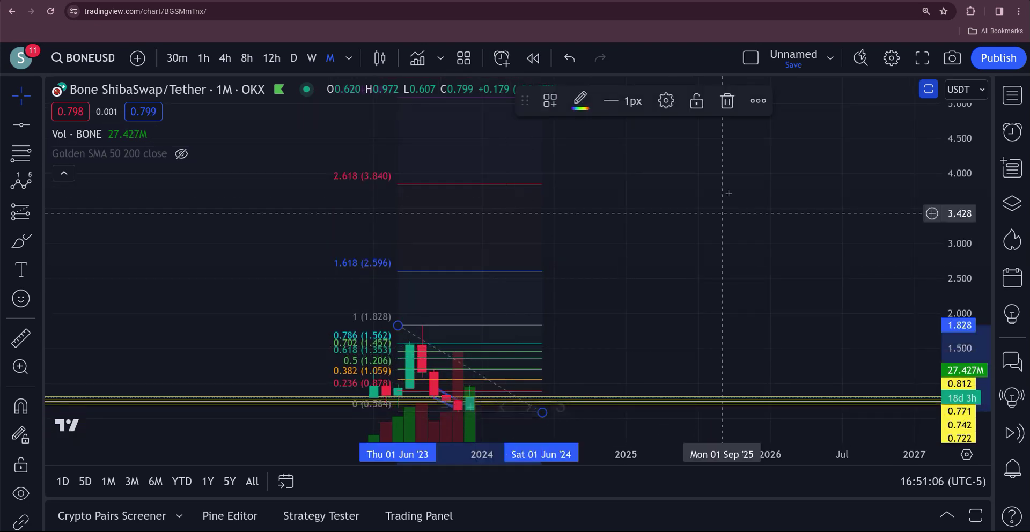
pyautogui.click(727, 99)
pyautogui.moveTo(674, 314); pyautogui.dragTo(690, 265)
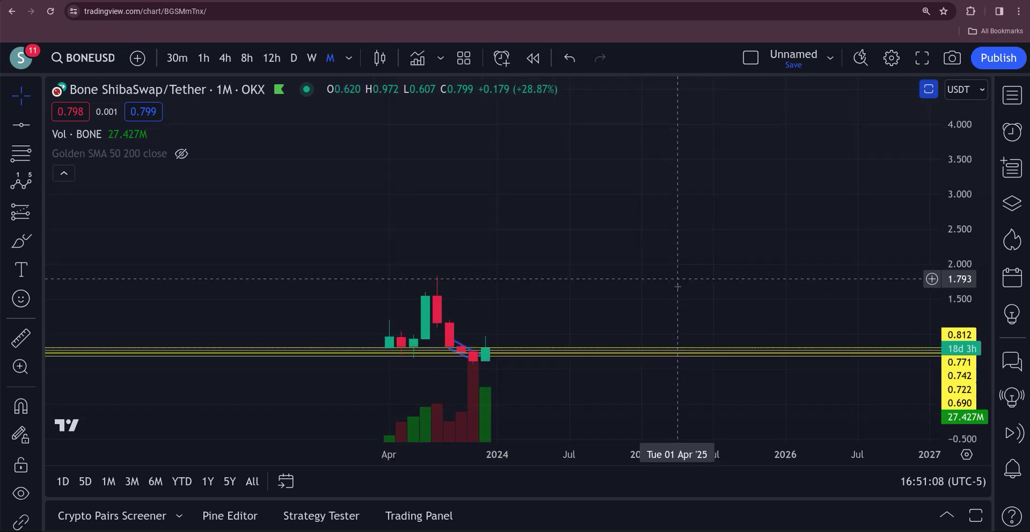
# Step: Switch the BONE chart to the weekly interval and stretch the price scale around the recent candles
pyautogui.scroll(2, 670, 284)
pyautogui.click(311, 59)
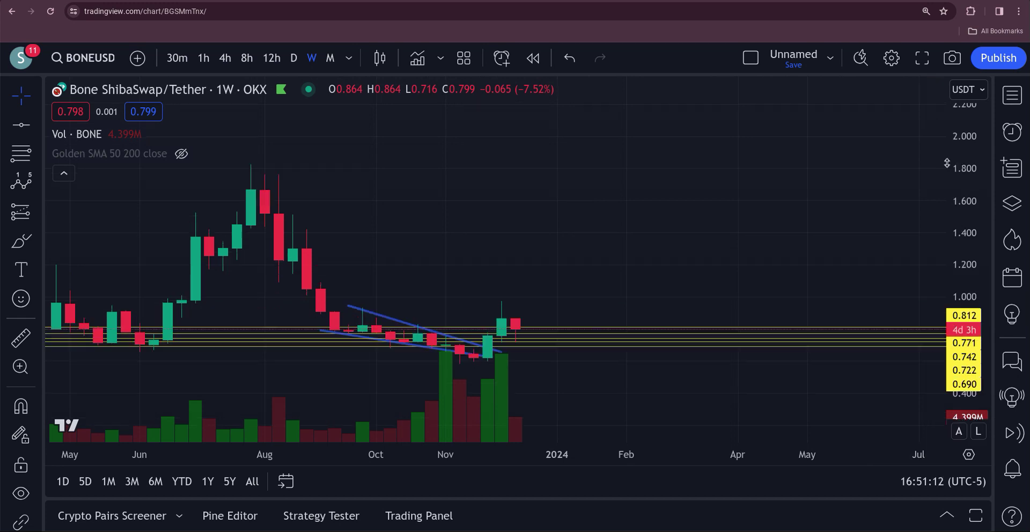
pyautogui.moveTo(974, 351); pyautogui.dragTo(972, 218)
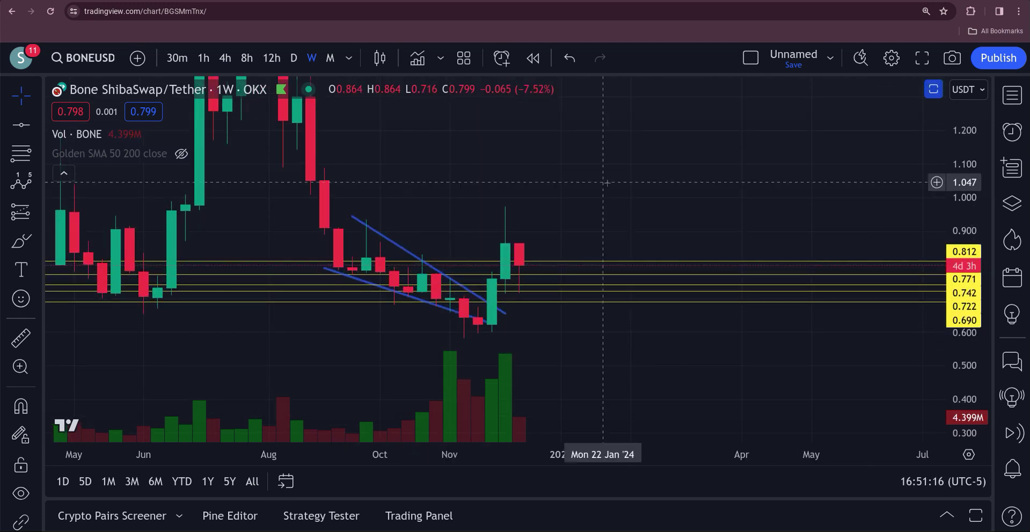
# Step: Open the kaspa watchlist and load the MEXC listing of BONE/USDT in the chart
pyautogui.click(1017, 101)
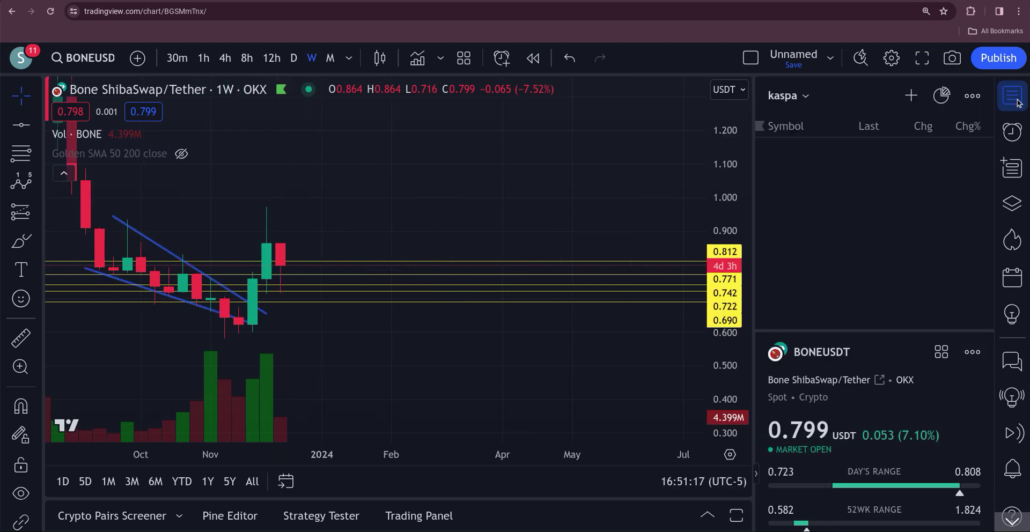
pyautogui.scroll(-1, 826, 261)
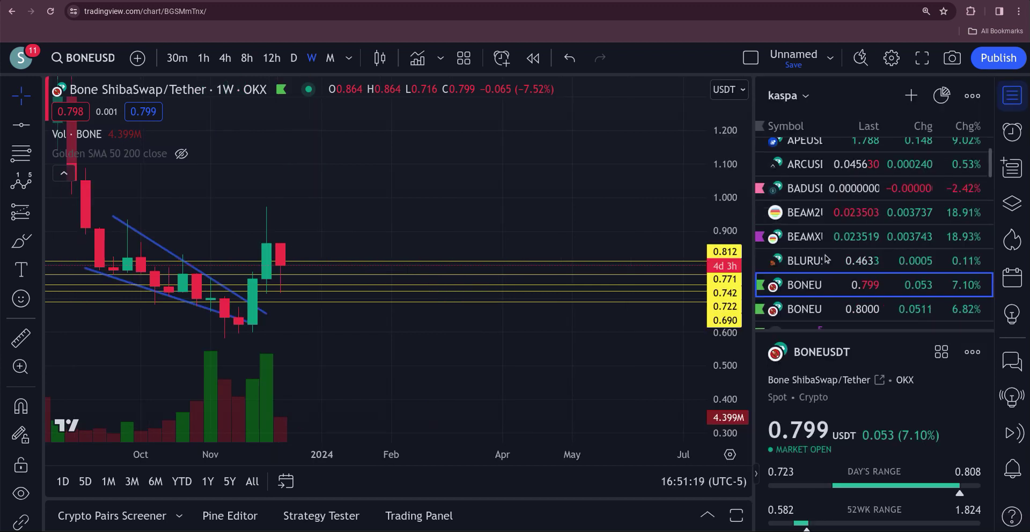
pyautogui.click(808, 309)
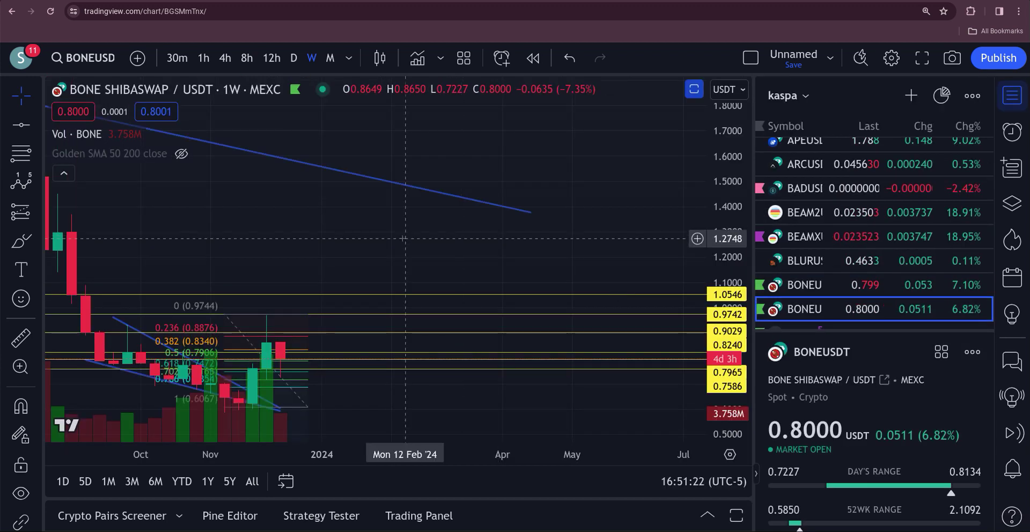
pyautogui.moveTo(406, 234); pyautogui.dragTo(616, 138)
# Step: Move the upper anchor of the weekly Fibonacci retracement back to about 0.9718 at 21 August 2023
pyautogui.scroll(5, 640, 294)
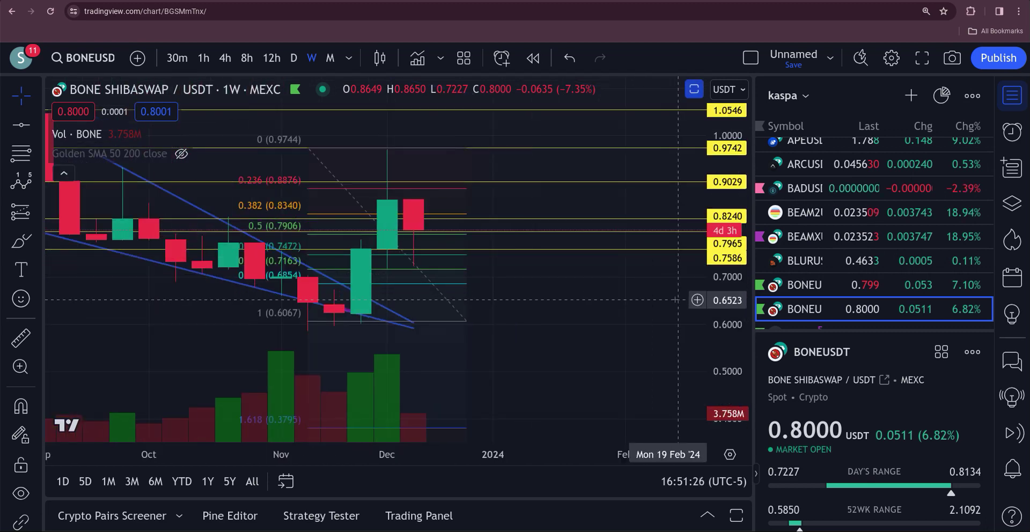
pyautogui.scroll(2, 618, 293)
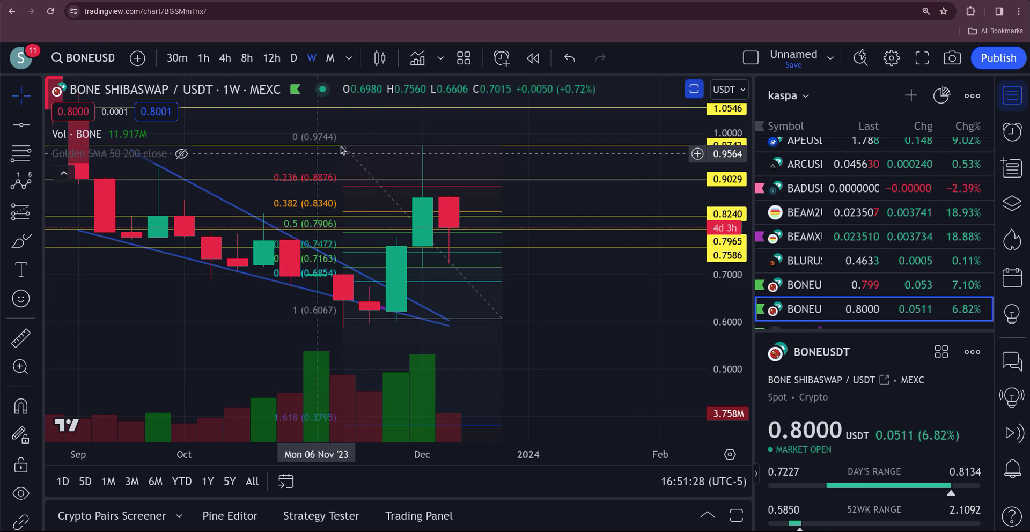
pyautogui.moveTo(343, 145); pyautogui.dragTo(238, 149)
pyautogui.moveTo(604, 306); pyautogui.dragTo(716, 314)
pyautogui.scroll(-3, 648, 265)
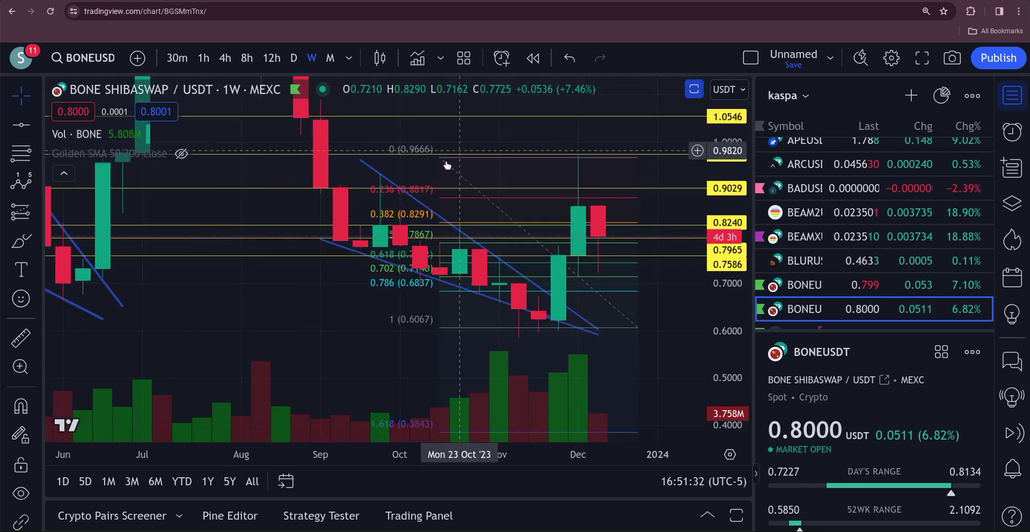
pyautogui.moveTo(439, 157)
pyautogui.mouseDown()
pyautogui.moveTo(301, 167)
pyautogui.moveTo(281, 155)
pyautogui.mouseUp()
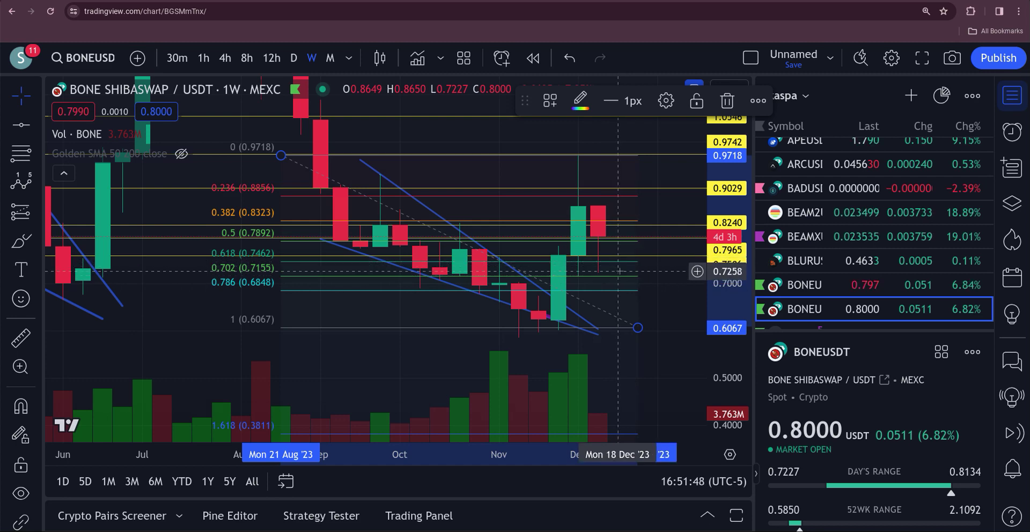
# Step: Switch the chart to the daily interval, hide the watchlist and examine the Stoch RSI and RSI panes
pyautogui.click(294, 60)
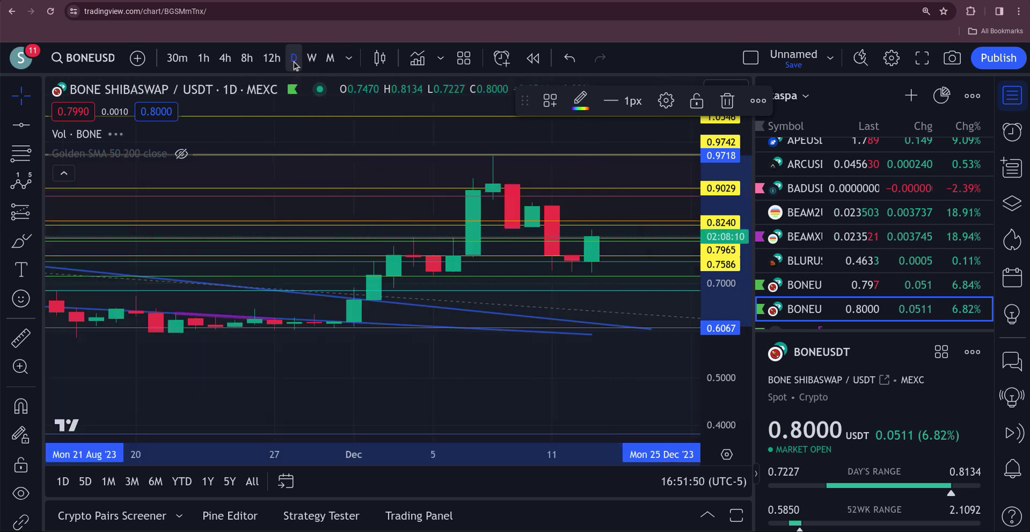
pyautogui.click(1023, 103)
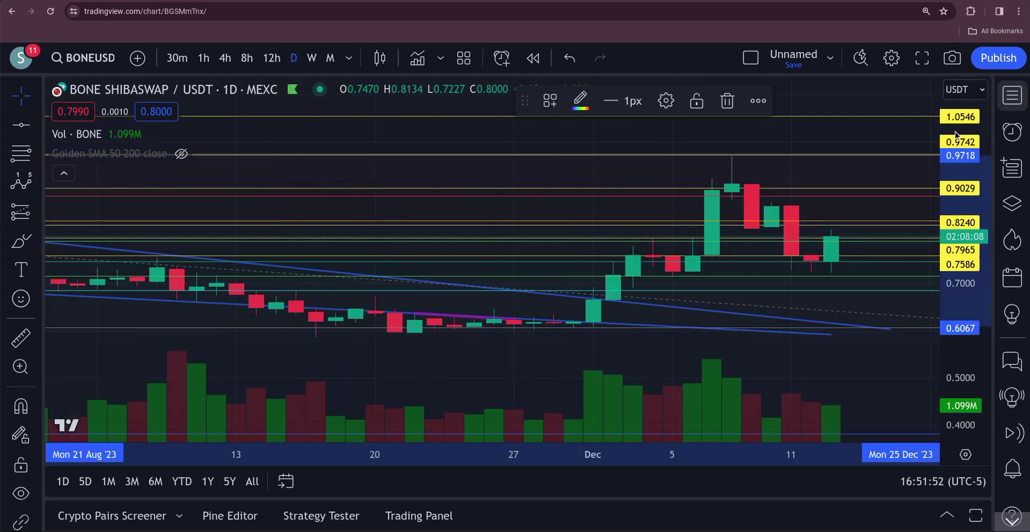
pyautogui.scroll(-6, 693, 198)
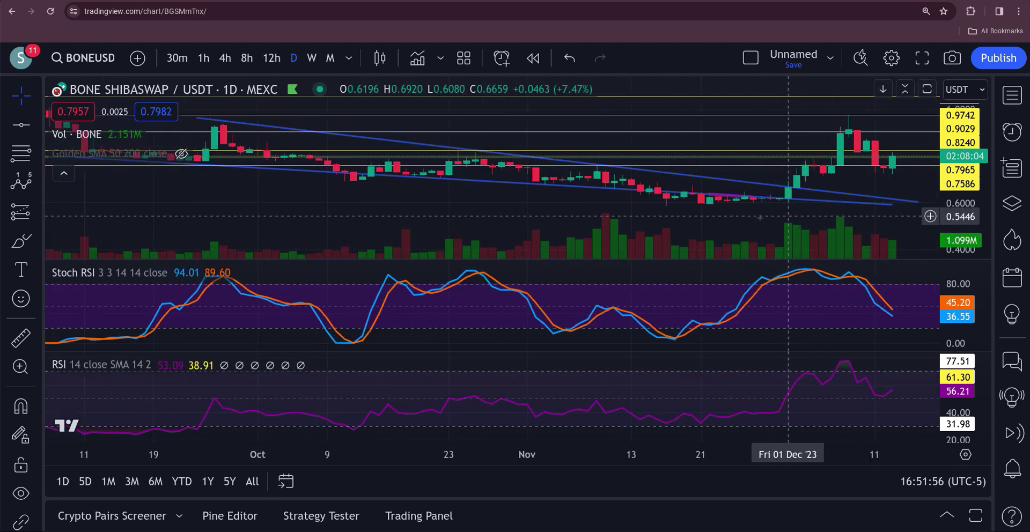
pyautogui.moveTo(789, 236); pyautogui.dragTo(551, 221)
pyautogui.scroll(-1, 638, 244)
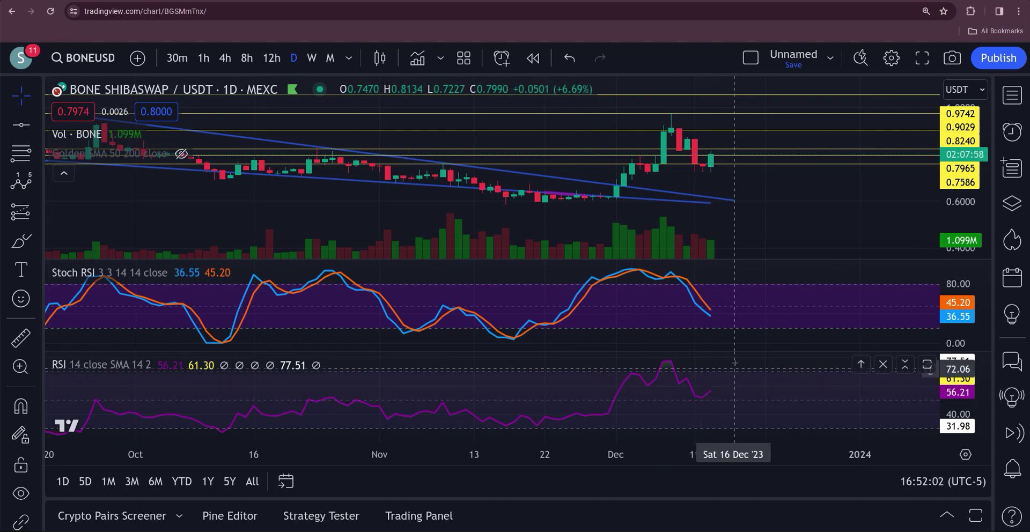
# Step: Check the indicators on the 12-hour and 8-hour intervals, and maximize the 8-hour price pane with a rescaled price axis
pyautogui.click(272, 59)
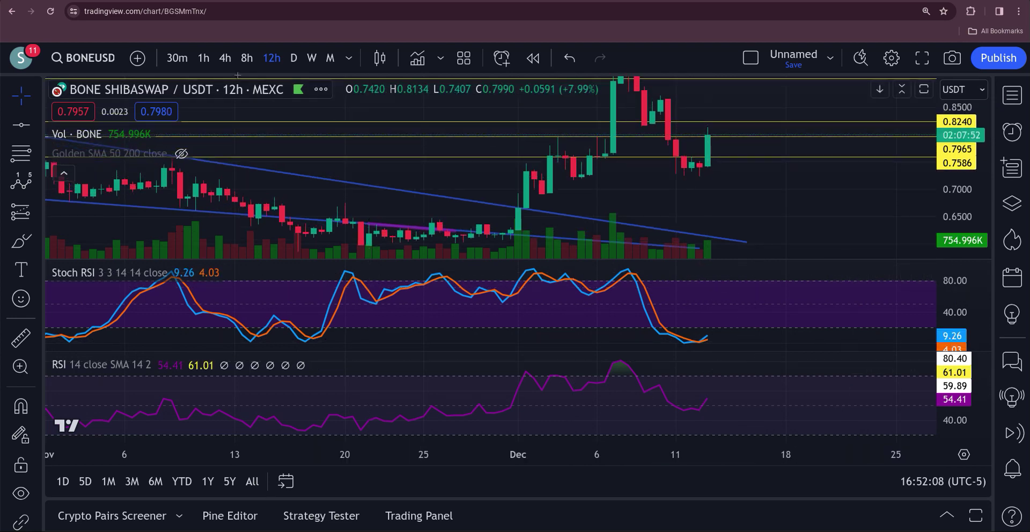
pyautogui.click(247, 59)
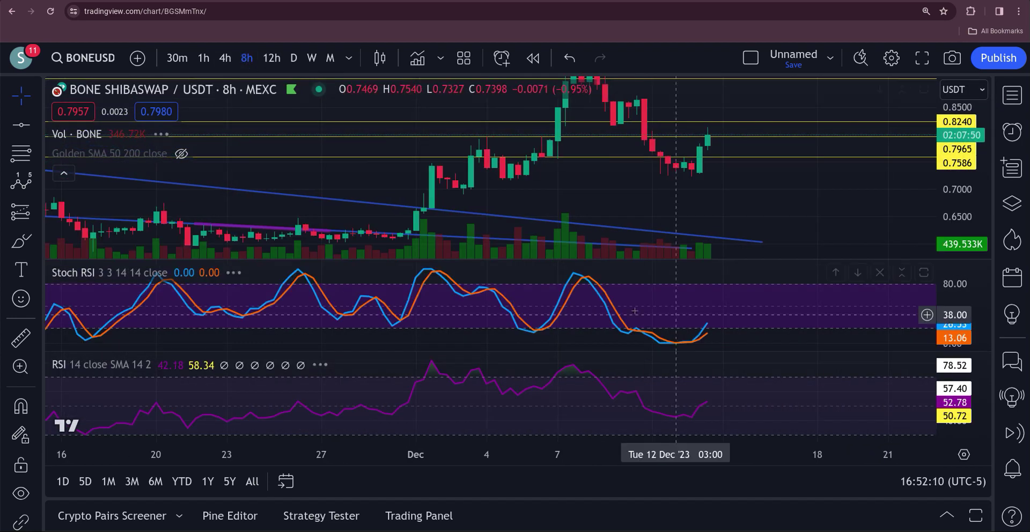
pyautogui.moveTo(775, 210); pyautogui.dragTo(736, 229)
pyautogui.doubleClick(739, 230)
pyautogui.moveTo(971, 172); pyautogui.dragTo(963, 277)
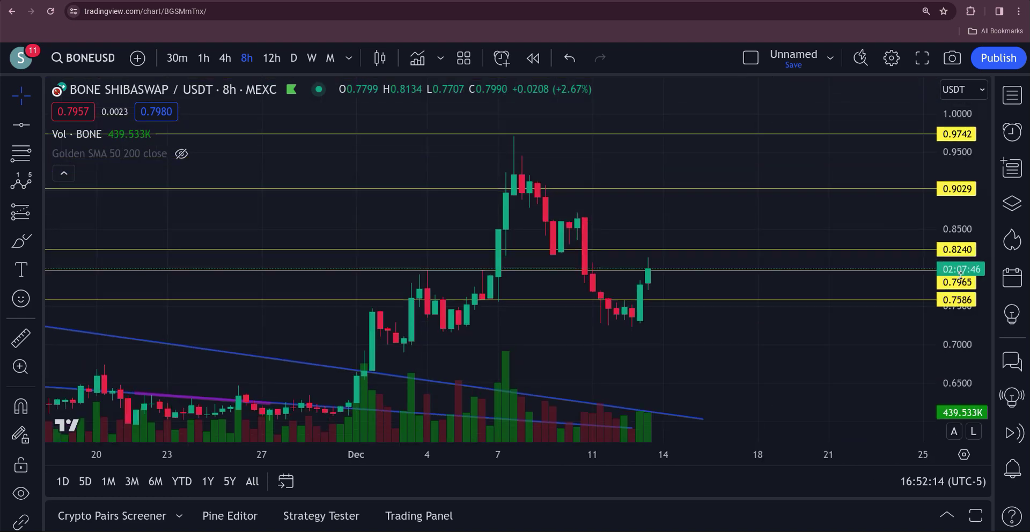
pyautogui.moveTo(807, 318); pyautogui.dragTo(775, 335)
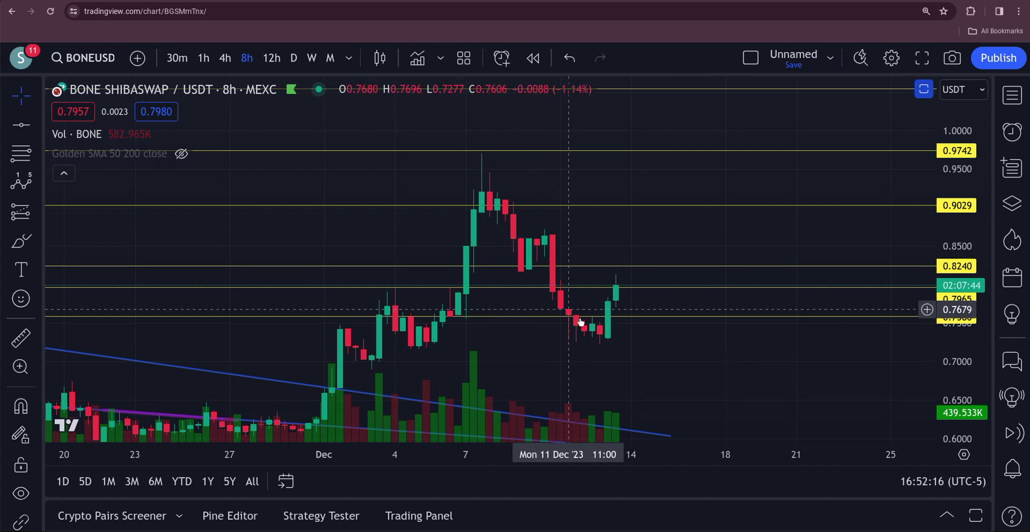
# Step: Draw a Fibonacci retracement from about 0.9690 to 0.8161 and move it to span about 0.8732 to 0.7203 over 9–12 December
pyautogui.click(20, 153)
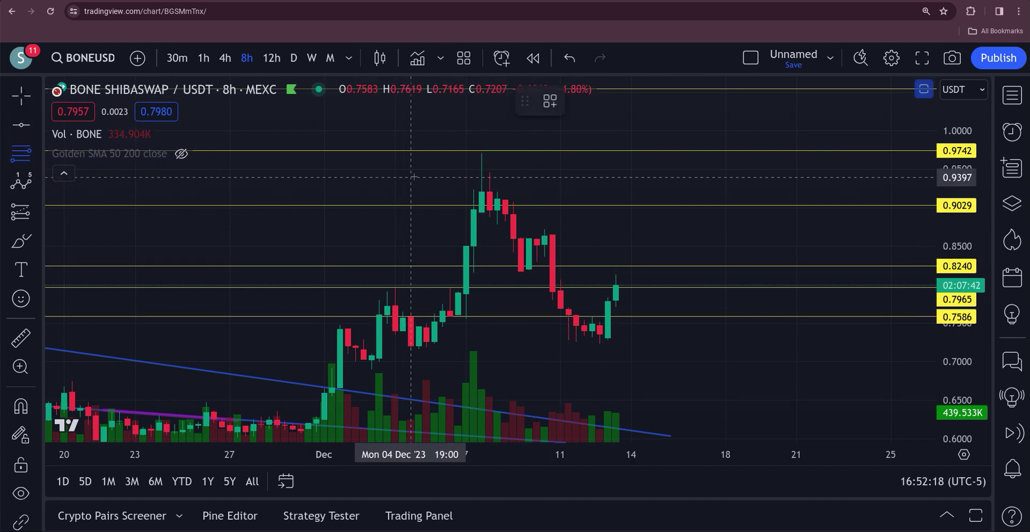
pyautogui.click(474, 155)
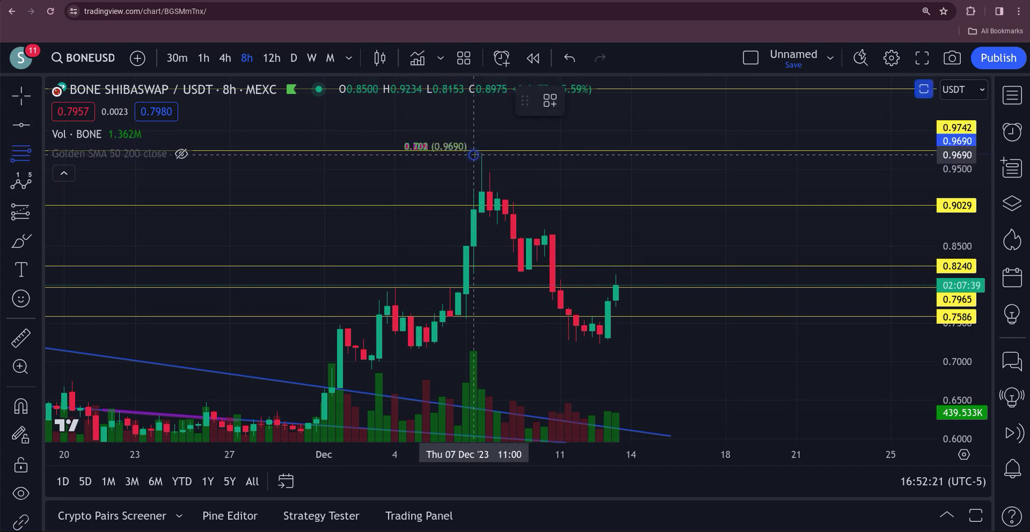
pyautogui.click(552, 273)
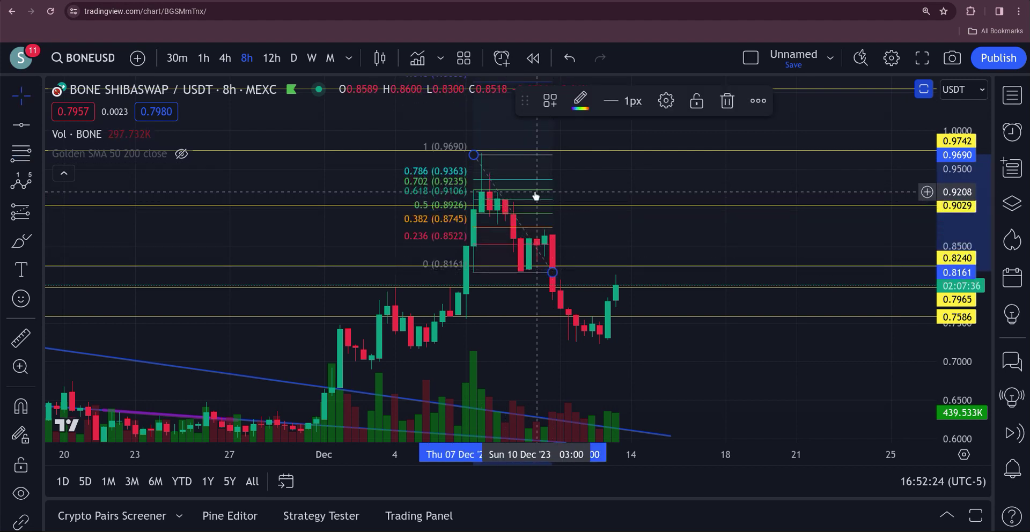
pyautogui.moveTo(535, 196); pyautogui.dragTo(584, 267)
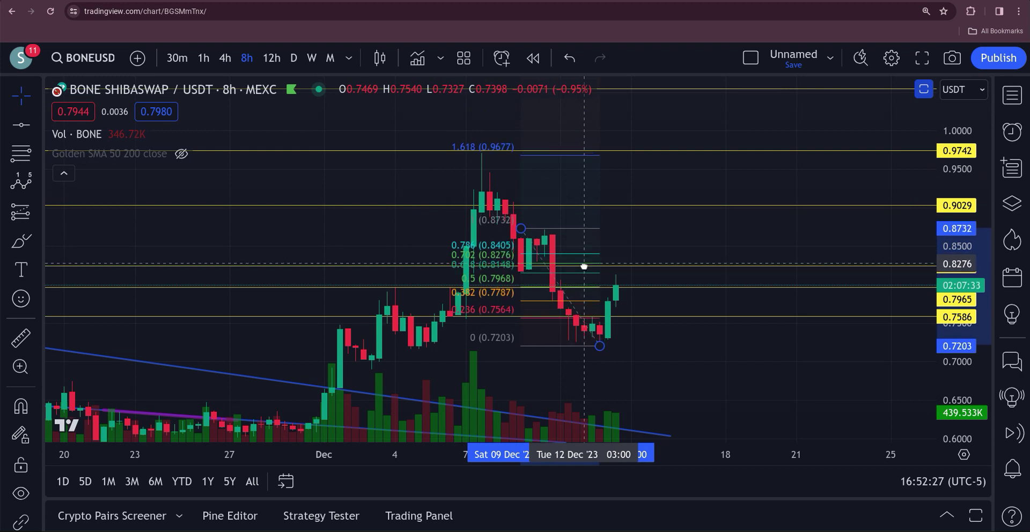
pyautogui.click(679, 354)
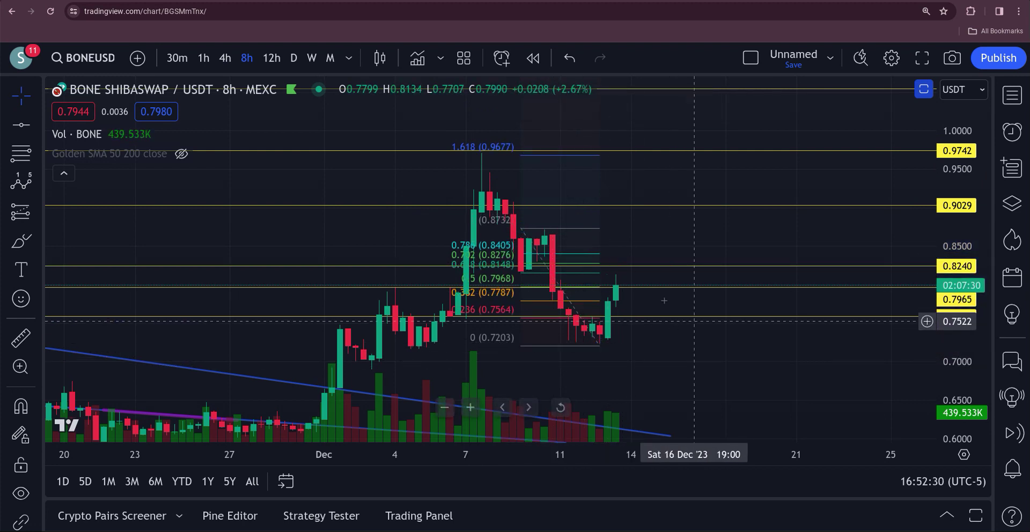
# Step: Draw an Elliott Correction Wave (ABC) starting at about 0.9743, with A at 0.8077, B at 0.8706 and C at 0.7219
pyautogui.click(38, 184)
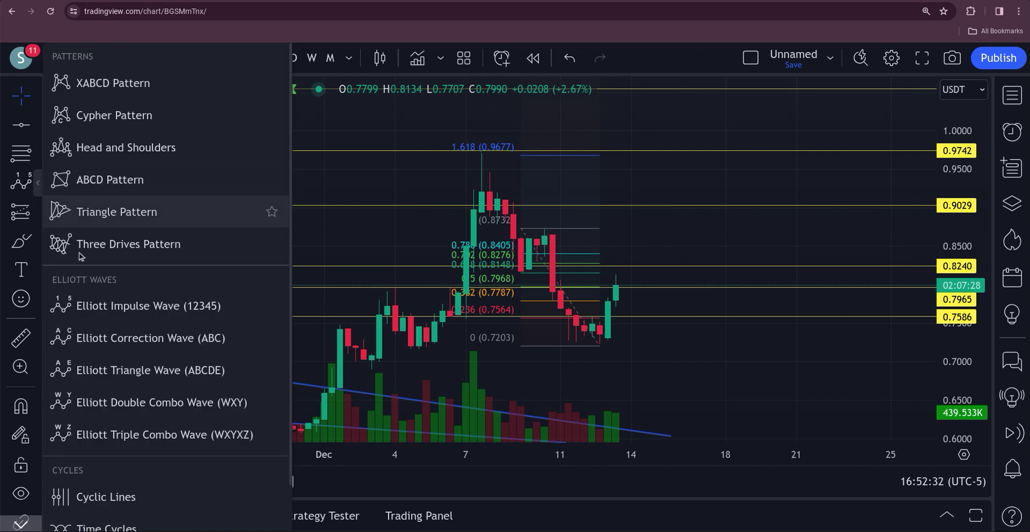
pyautogui.click(114, 328)
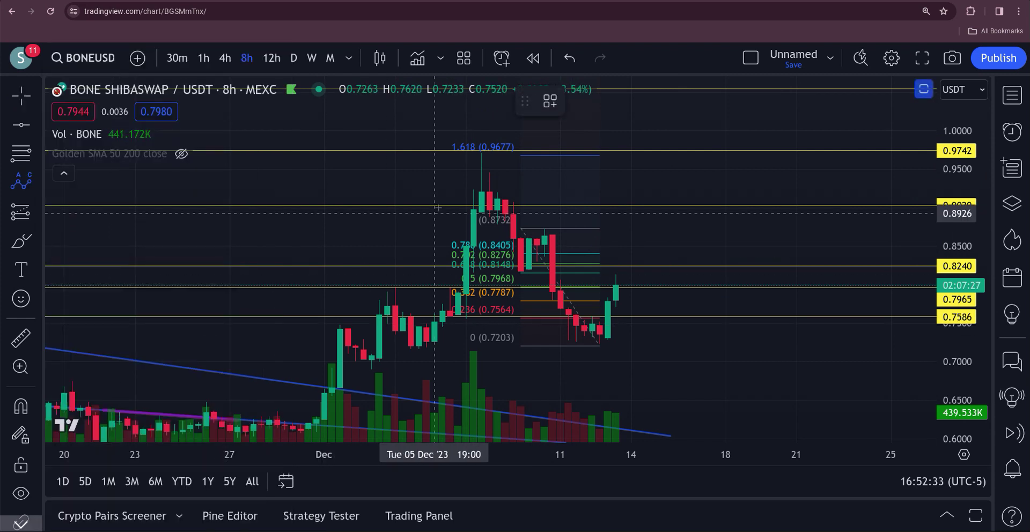
pyautogui.click(473, 151)
pyautogui.click(513, 278)
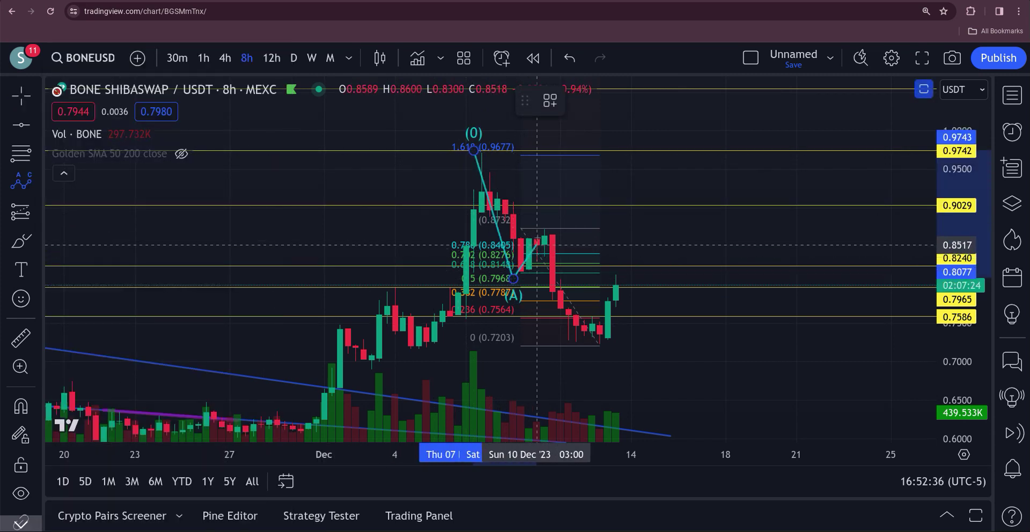
pyautogui.click(544, 231)
pyautogui.click(576, 345)
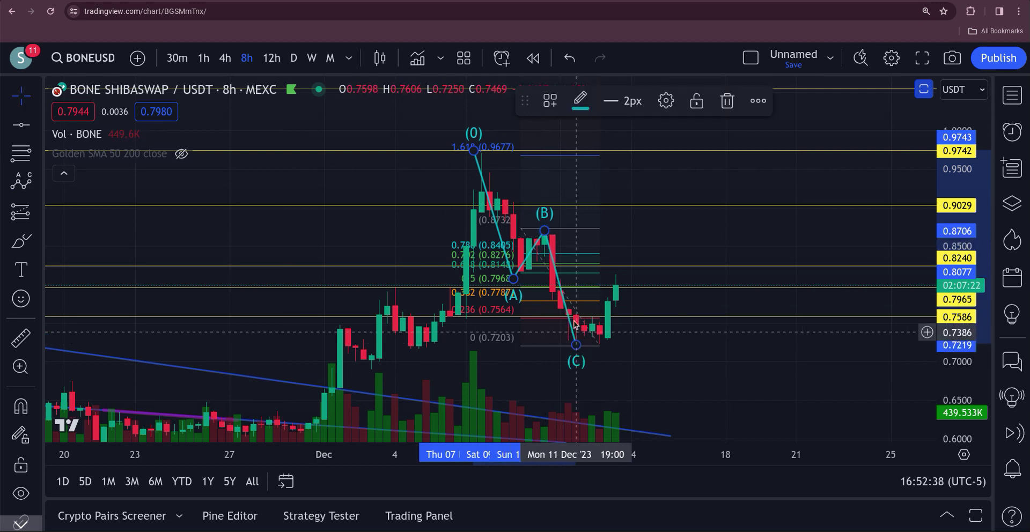
# Step: Delete the Fibonacci retracement overlapping the ABC correction wave on the 8-hour chart
pyautogui.click(577, 249)
pyautogui.click(577, 258)
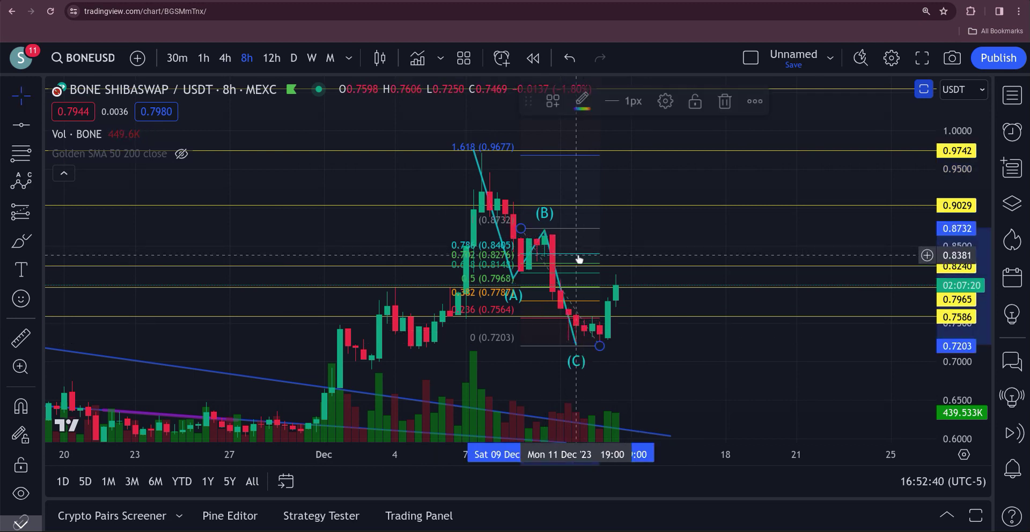
pyautogui.click(724, 99)
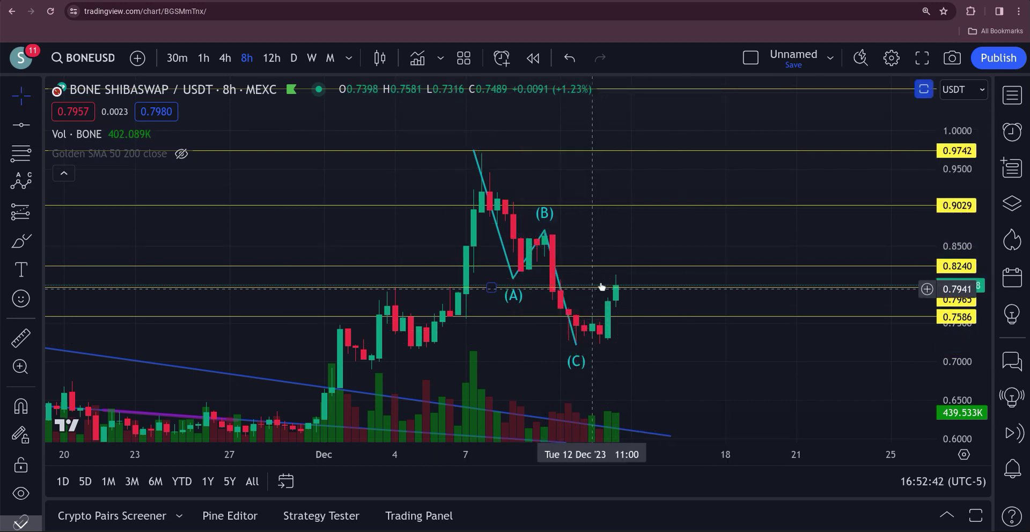
pyautogui.moveTo(596, 235); pyautogui.dragTo(571, 225)
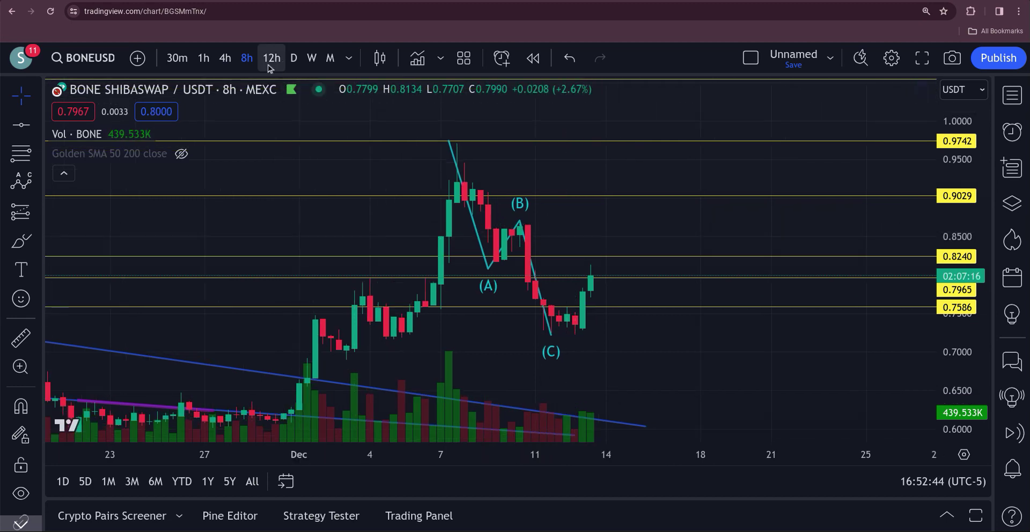
# Step: Compare the Stoch RSI and RSI on the 4-hour, 8-hour and daily intervals
pyautogui.click(233, 59)
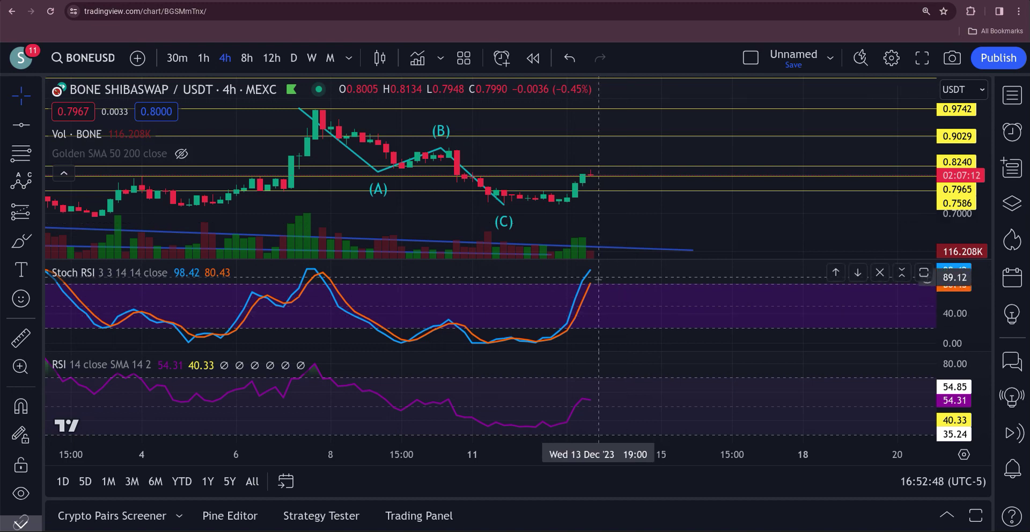
pyautogui.click(249, 64)
pyautogui.click(292, 58)
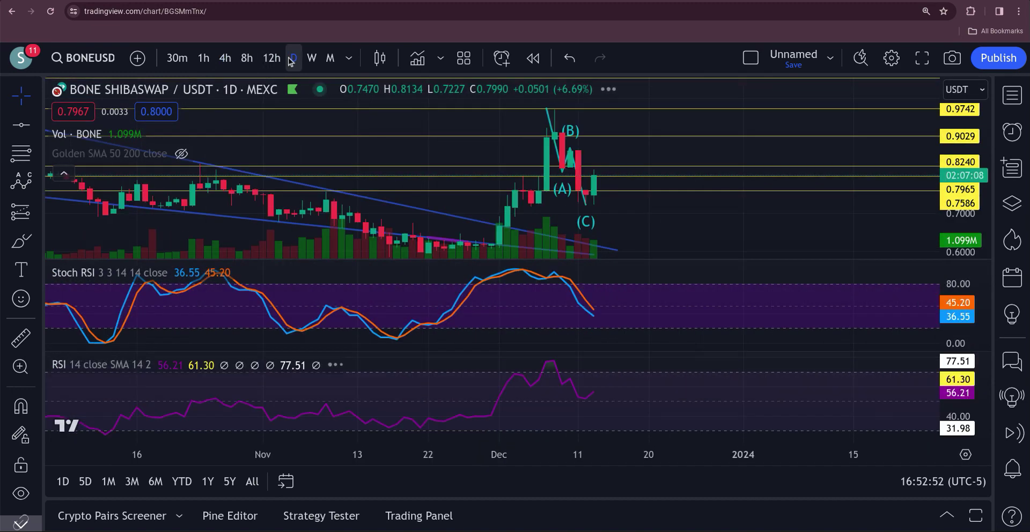
# Step: Delete the Elliott ABC correction wave from the daily chart
pyautogui.scroll(1, 587, 201)
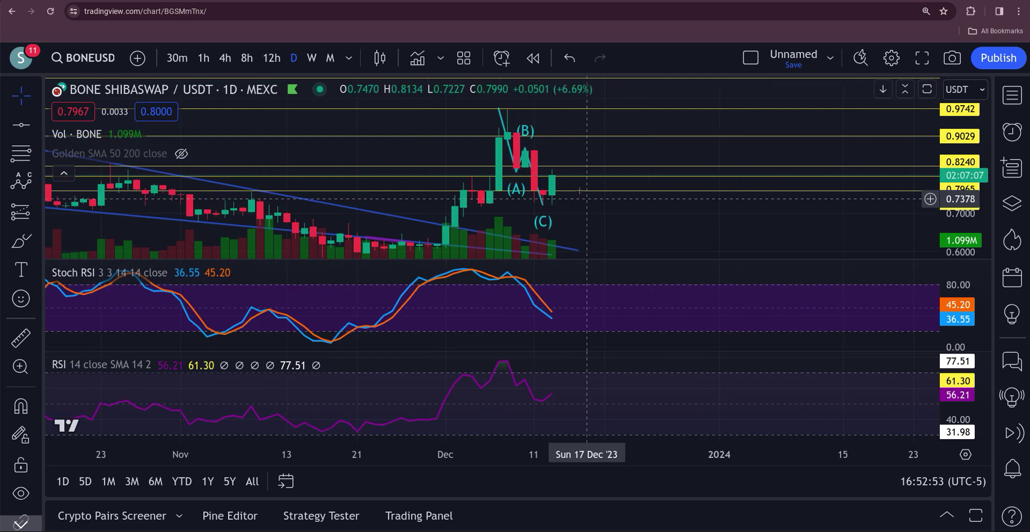
pyautogui.click(527, 157)
pyautogui.click(720, 103)
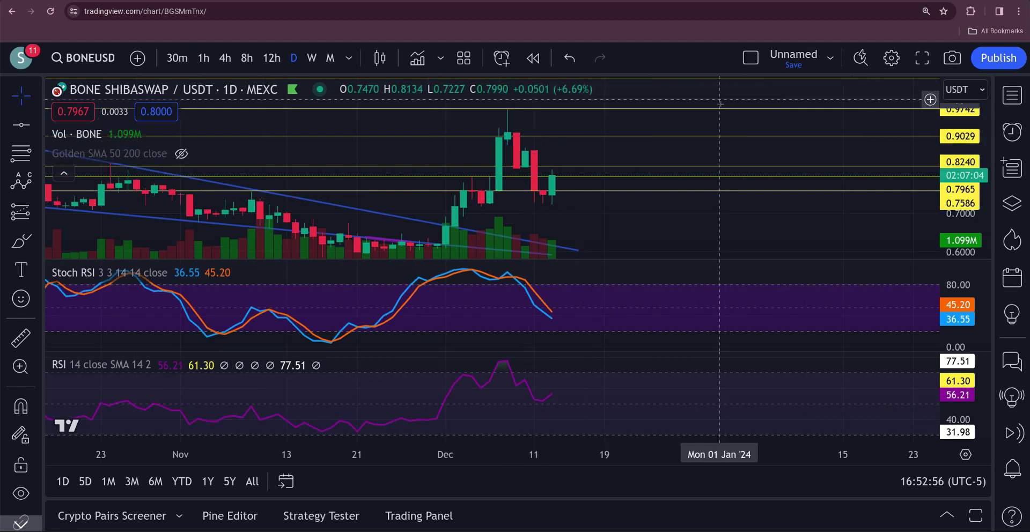
# Step: Move the horizontal line just above the current price down to 0.8171 on the daily chart
pyautogui.scroll(3, 659, 209)
pyautogui.moveTo(656, 212); pyautogui.dragTo(753, 220)
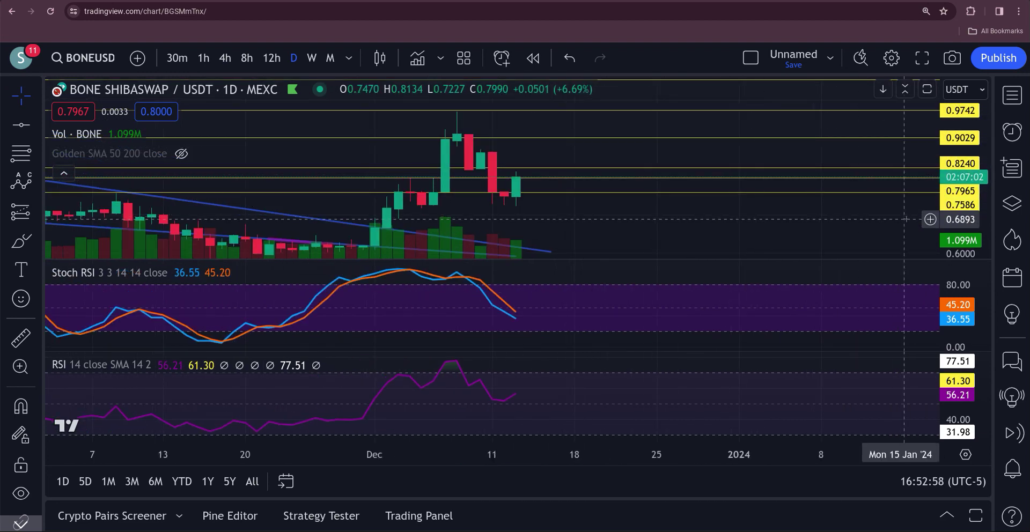
pyautogui.moveTo(959, 228); pyautogui.dragTo(814, 154)
pyautogui.scroll(2, 713, 173)
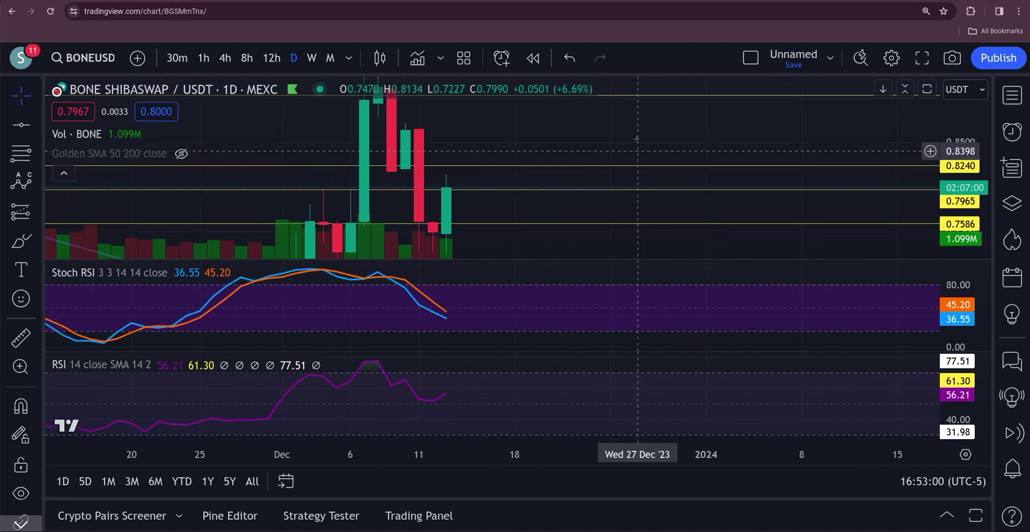
pyautogui.moveTo(614, 141); pyautogui.dragTo(618, 147)
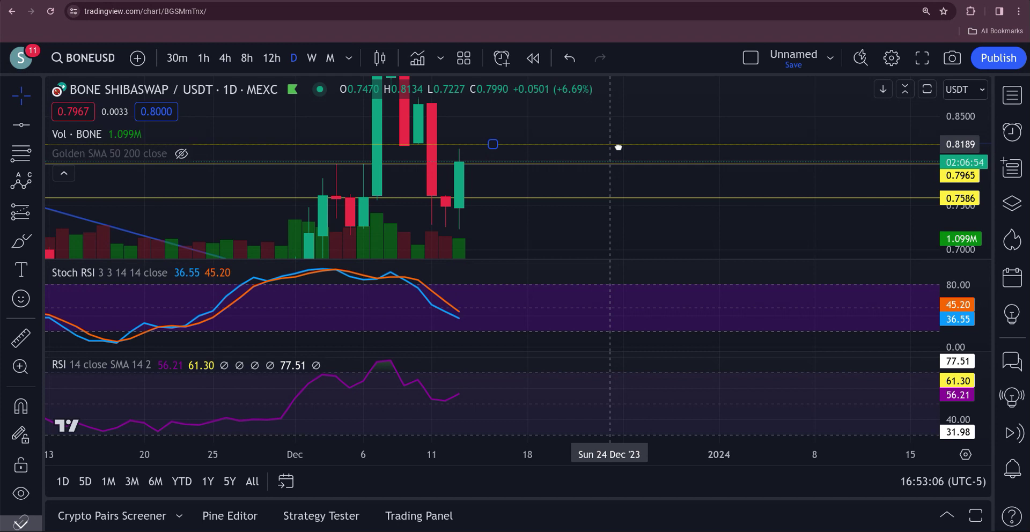
pyautogui.moveTo(618, 147); pyautogui.dragTo(619, 148)
pyautogui.click(624, 132)
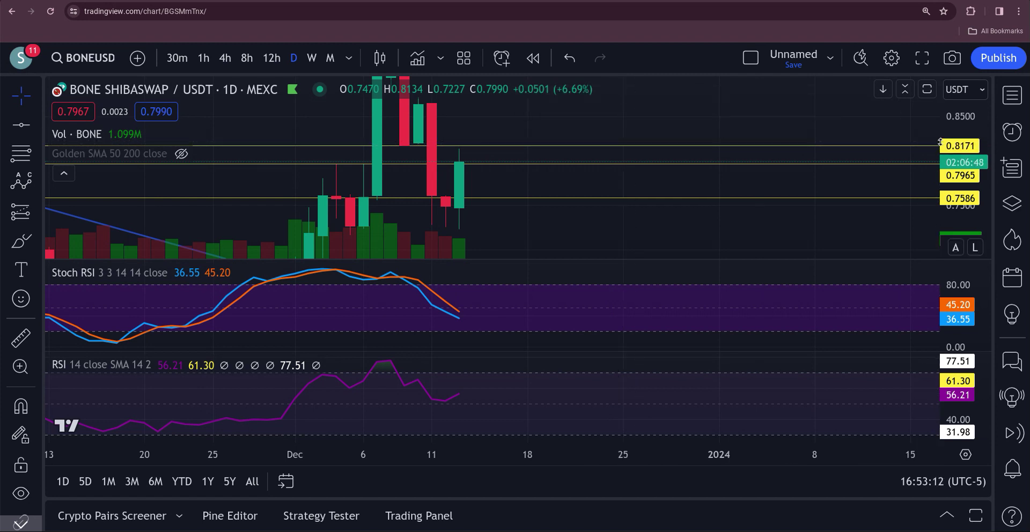
# Step: Draw an Elliott Impulse Wave (12345) starting at about 0.9628, with 2 at 0.8727, 3 at 0.7170, 4 at 0.8189 and 5 at 0.6671
pyautogui.moveTo(939, 140); pyautogui.dragTo(939, 162)
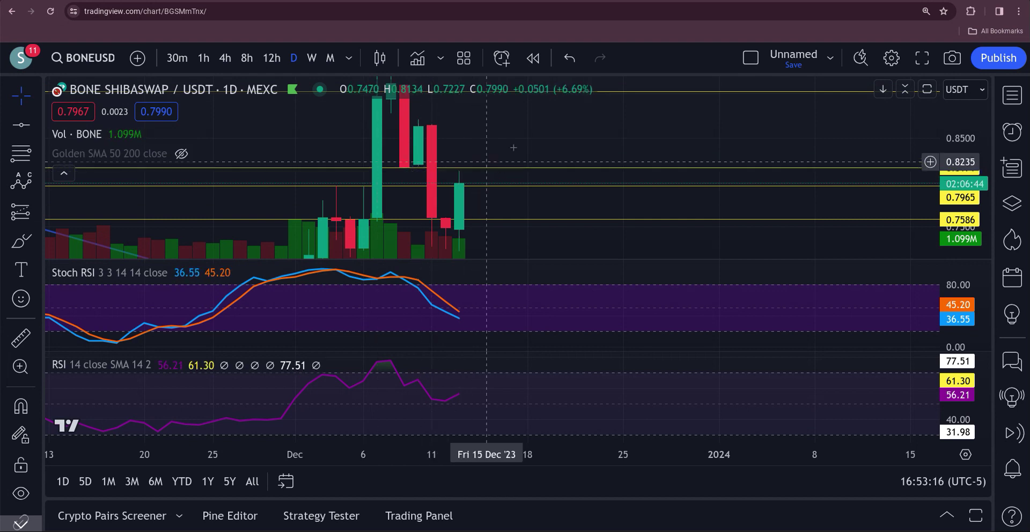
pyautogui.moveTo(953, 132); pyautogui.dragTo(953, 142)
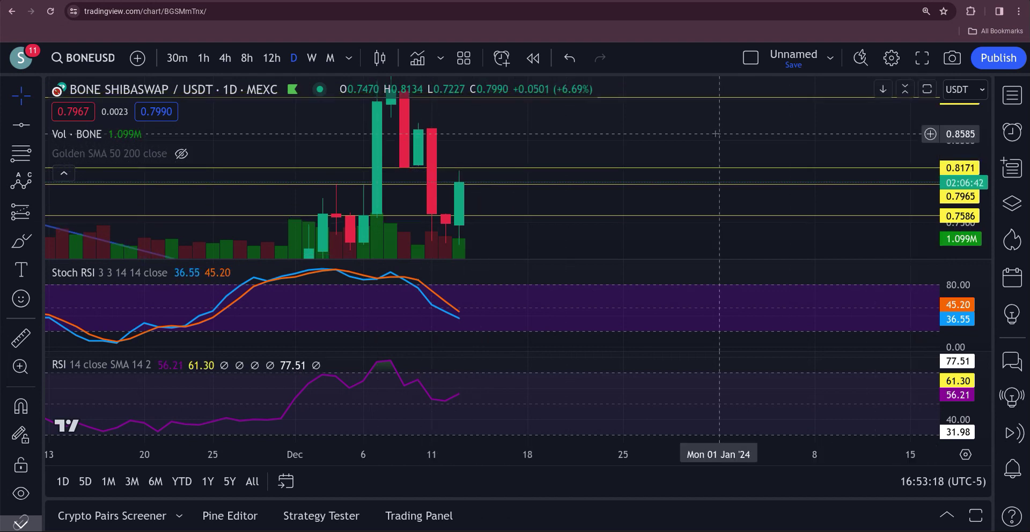
pyautogui.doubleClick(718, 133)
pyautogui.moveTo(669, 194); pyautogui.dragTo(707, 139)
pyautogui.moveTo(956, 180); pyautogui.dragTo(956, 347)
pyautogui.moveTo(749, 343); pyautogui.dragTo(690, 344)
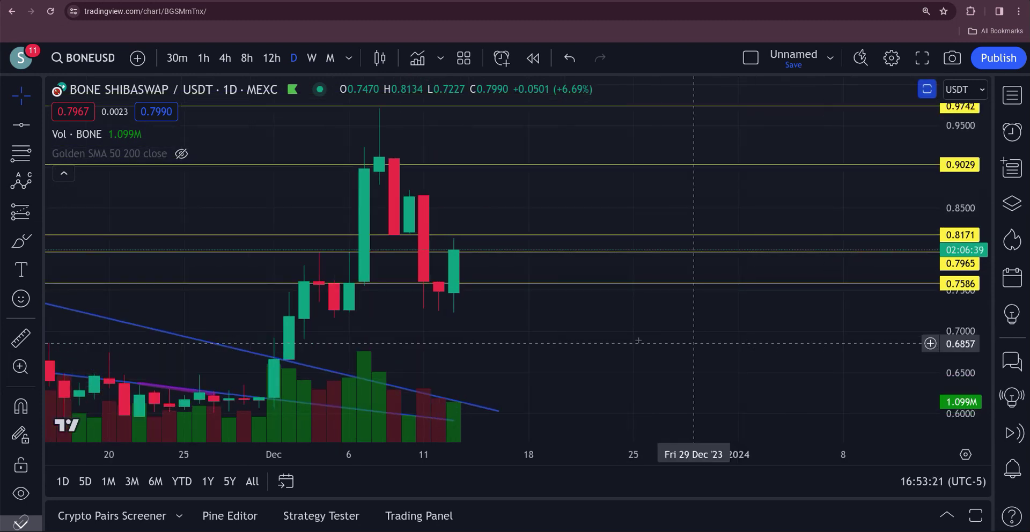
pyautogui.click(38, 186)
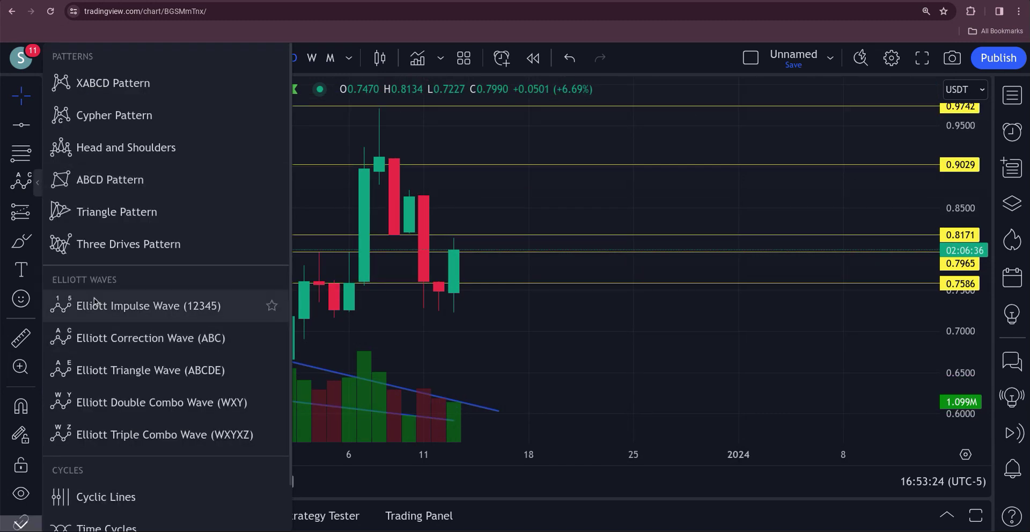
pyautogui.click(134, 336)
pyautogui.click(379, 115)
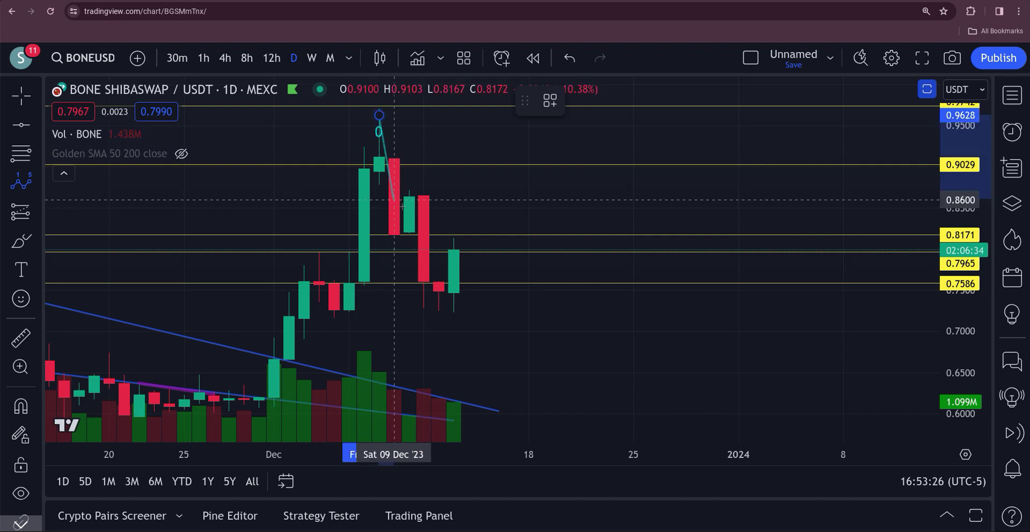
pyautogui.click(394, 237)
pyautogui.click(423, 190)
pyautogui.click(439, 317)
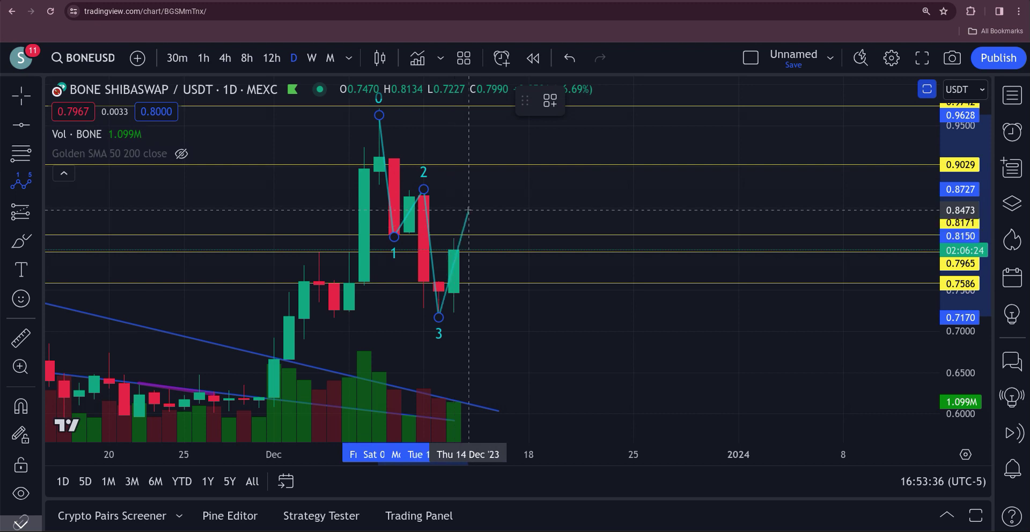
pyautogui.click(454, 234)
pyautogui.click(484, 357)
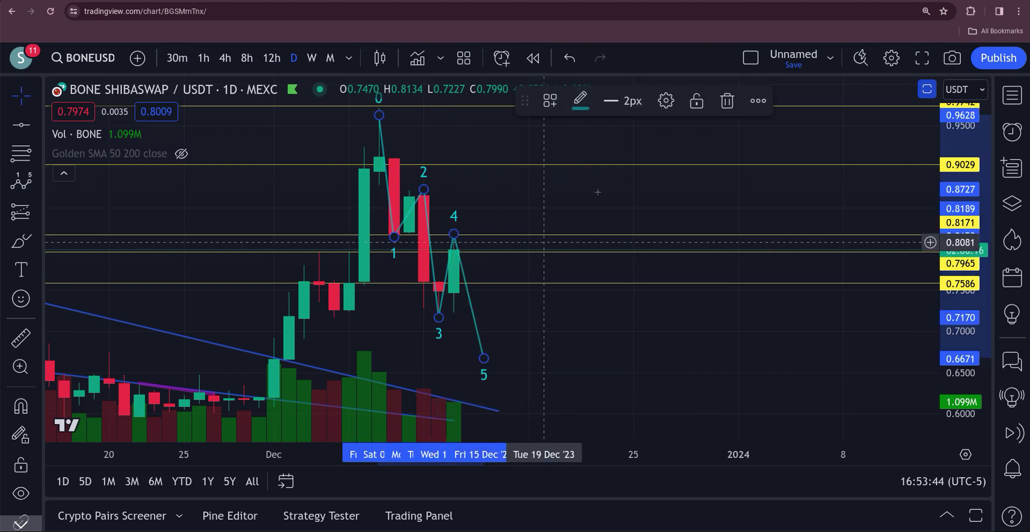
# Step: Delete the Elliott impulse wave from the daily chart
pyautogui.click(726, 102)
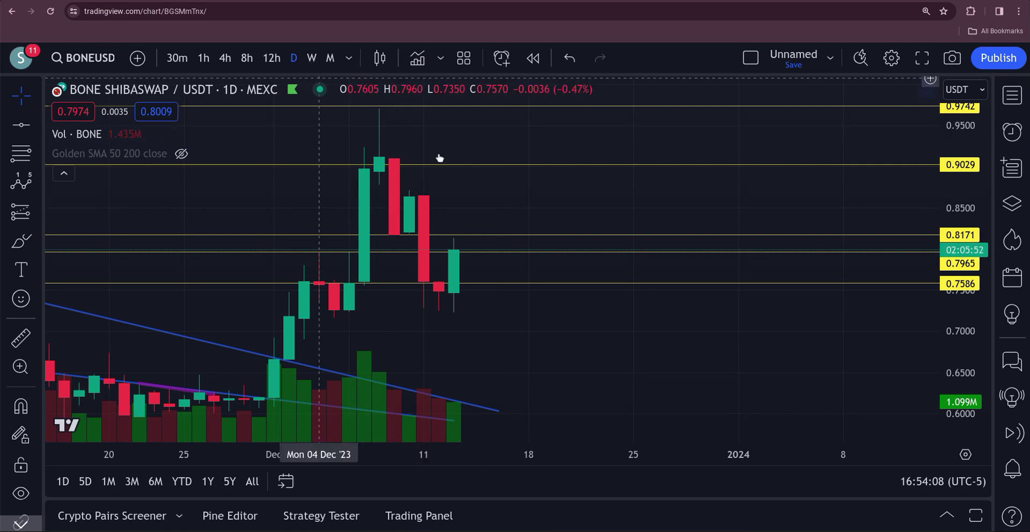
# Step: Restore the indicator panes and compare the Stoch RSI and RSI on the weekly, monthly and 12-hour intervals
pyautogui.doubleClick(514, 193)
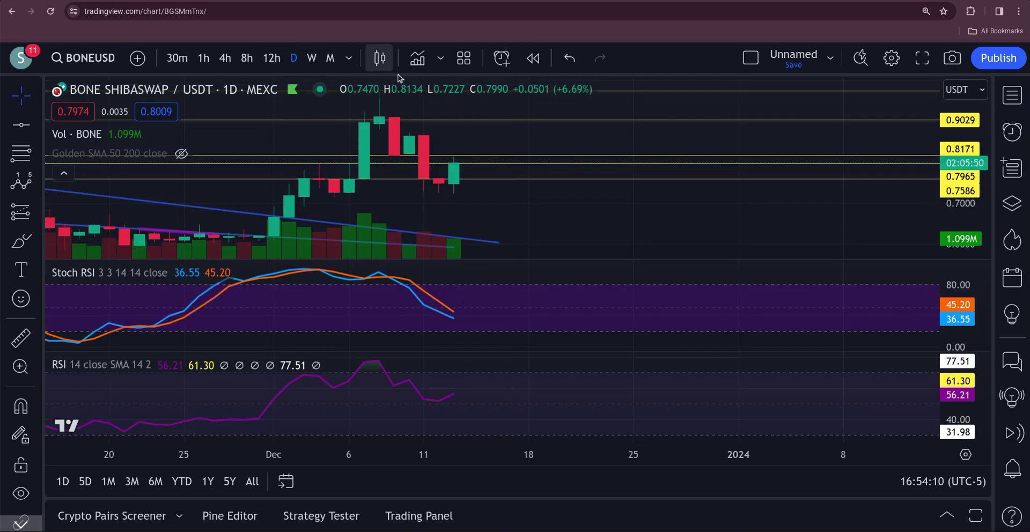
pyautogui.click(312, 57)
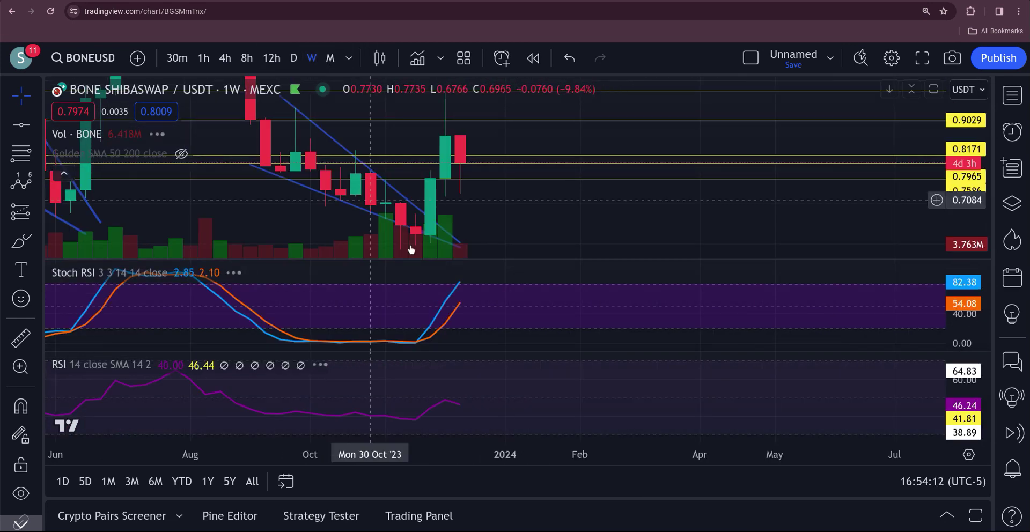
pyautogui.scroll(-5, 412, 250)
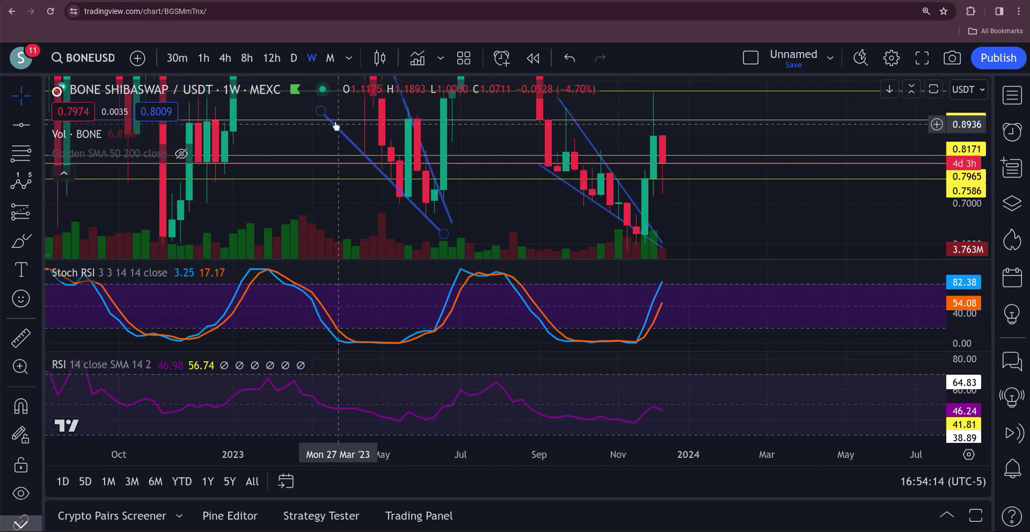
pyautogui.click(331, 58)
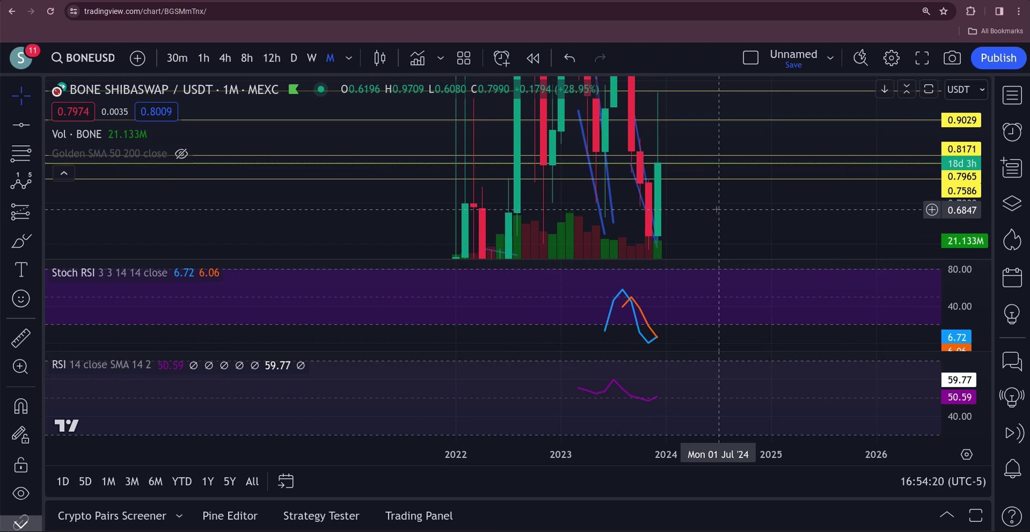
pyautogui.scroll(4, 718, 209)
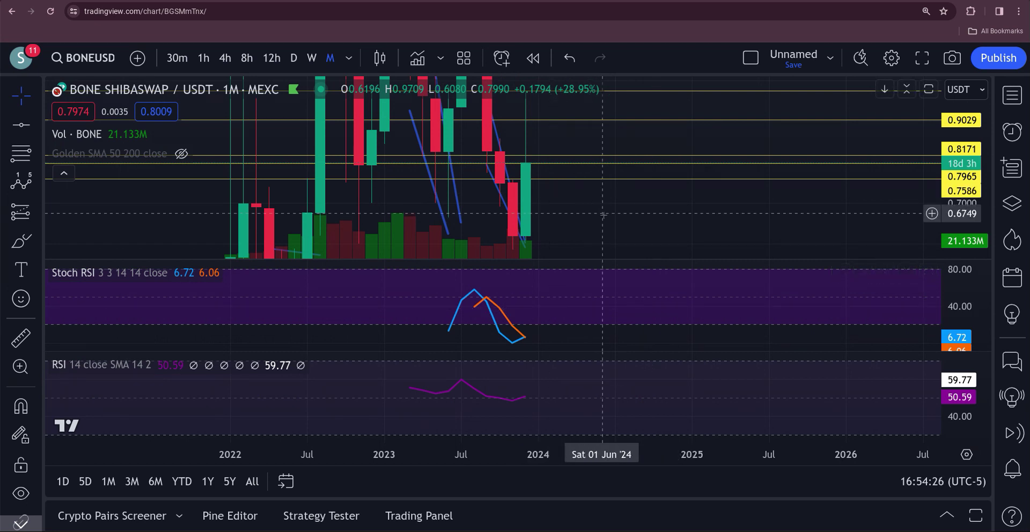
pyautogui.click(271, 58)
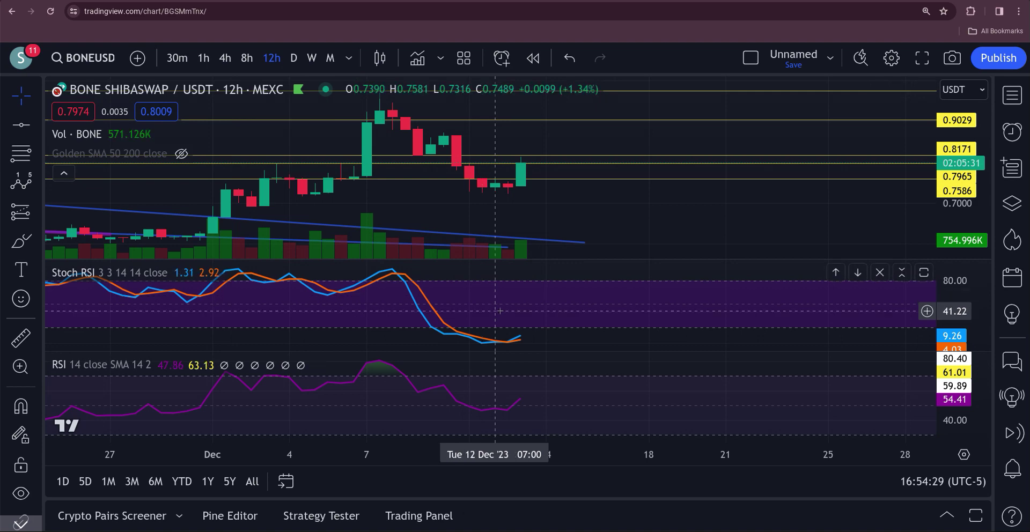
# Step: Switch to the 8-hour interval and examine the price swing against the horizontal levels in the maximized price pane
pyautogui.click(247, 58)
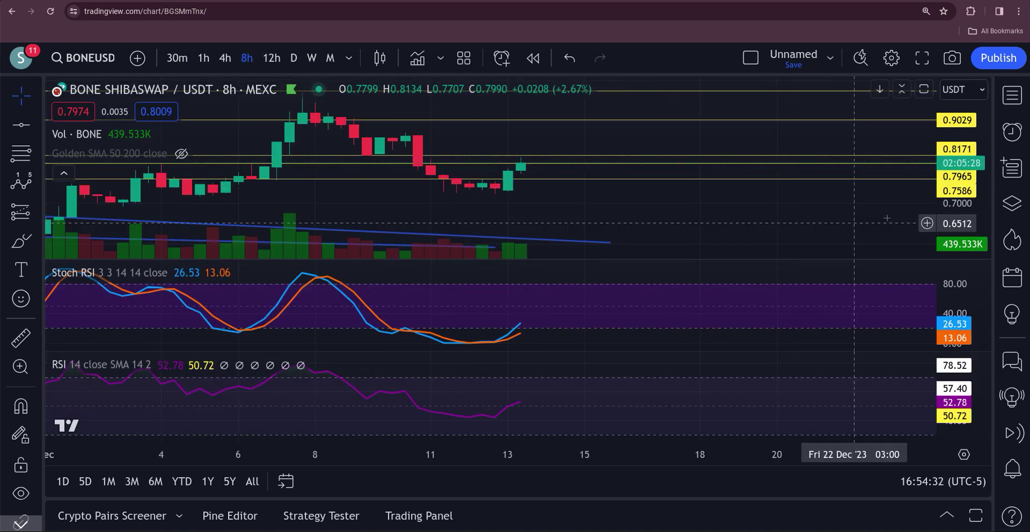
pyautogui.scroll(-3, 859, 172)
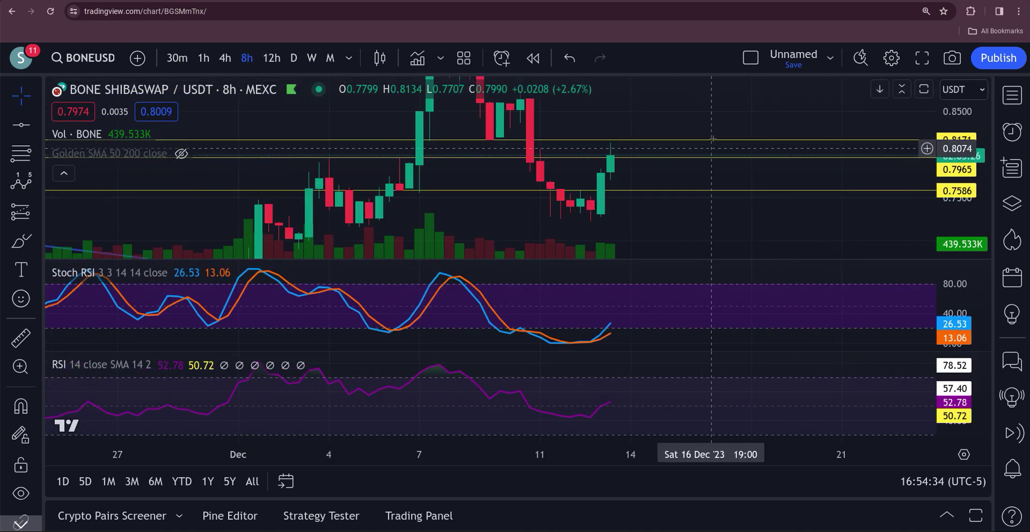
pyautogui.moveTo(708, 131); pyautogui.dragTo(682, 159)
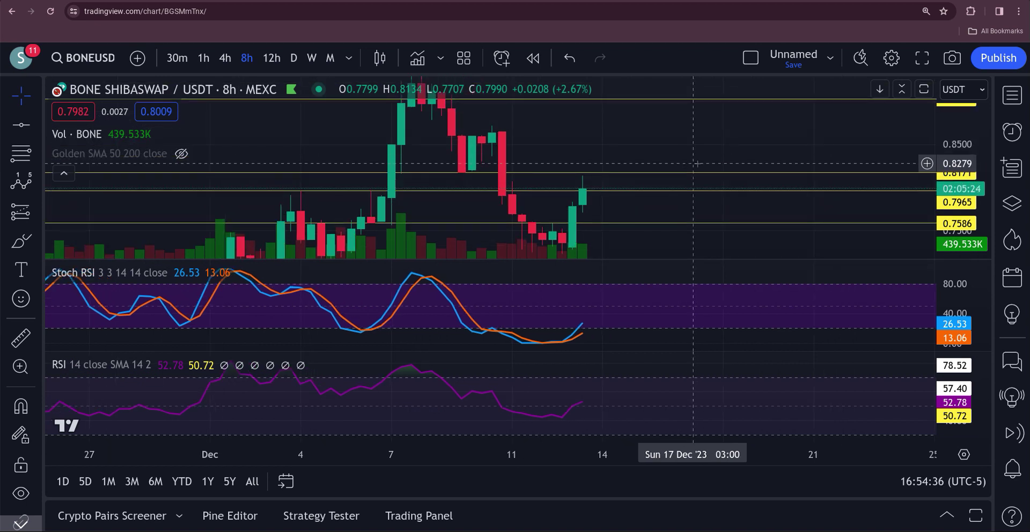
pyautogui.moveTo(953, 124); pyautogui.dragTo(911, 167)
pyautogui.scroll(-1, 700, 144)
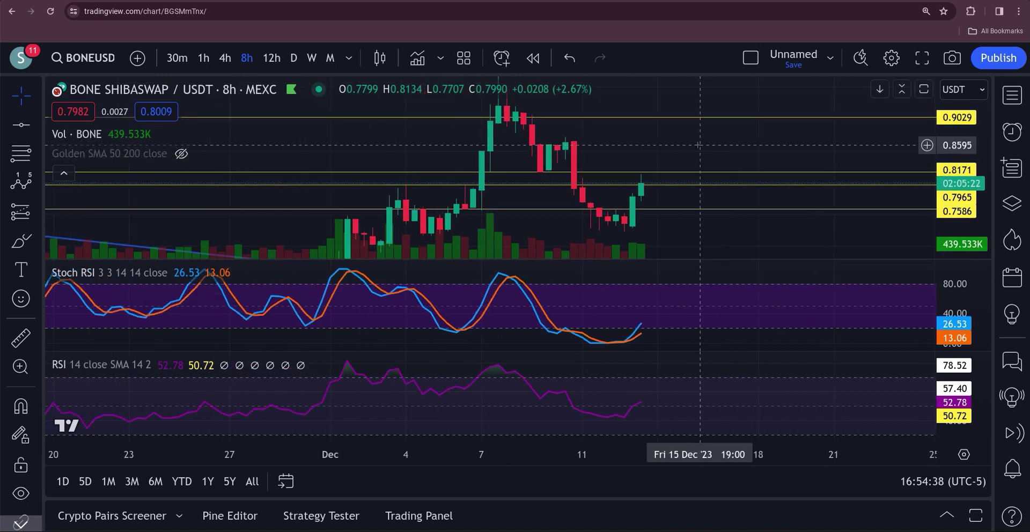
pyautogui.doubleClick(700, 144)
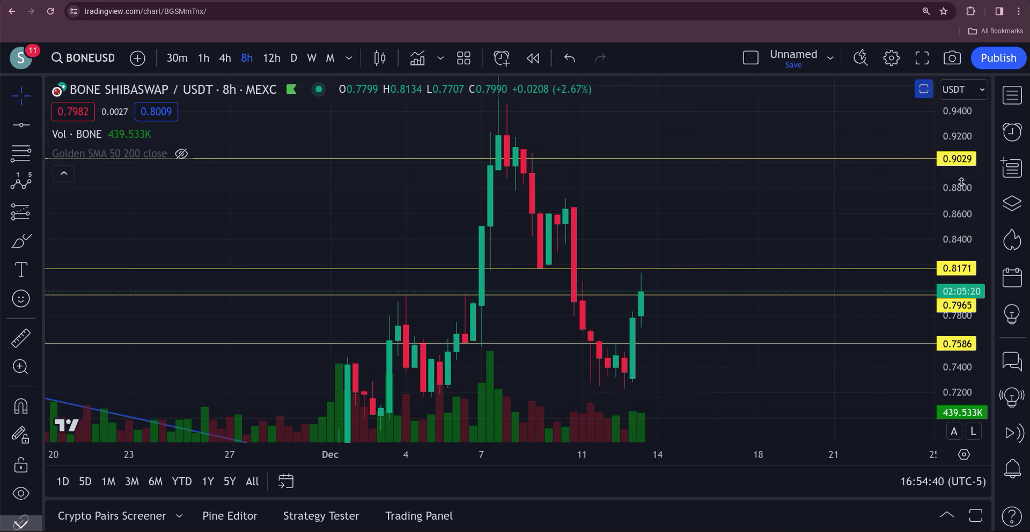
pyautogui.moveTo(954, 184); pyautogui.dragTo(697, 212)
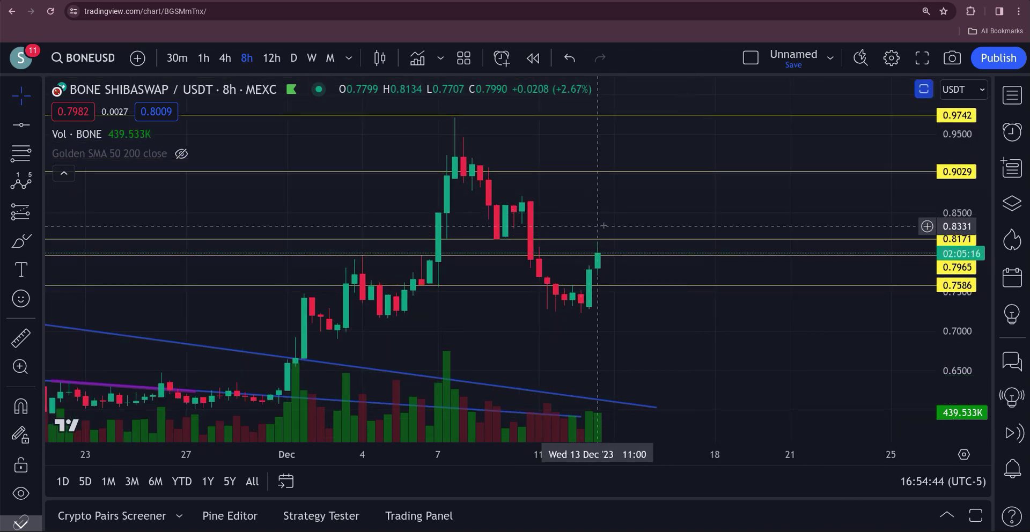